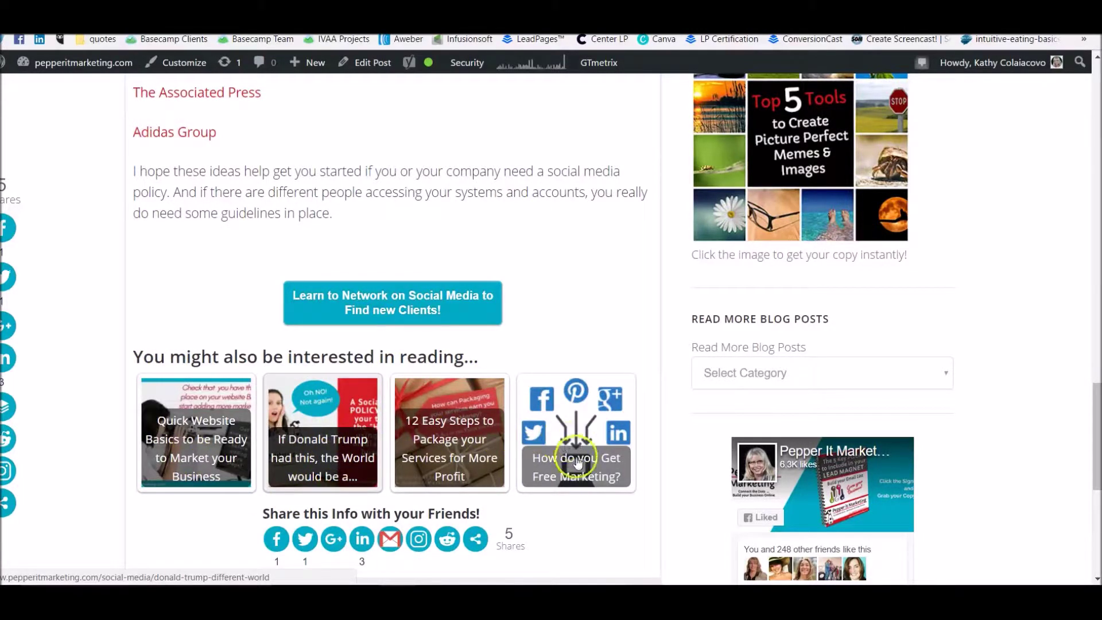
Open the related post "Quick Website Basics to be Ready to Market your Business" and examine the related-posts section at its end
{"action": "left_click", "coordinate": [211, 454]}
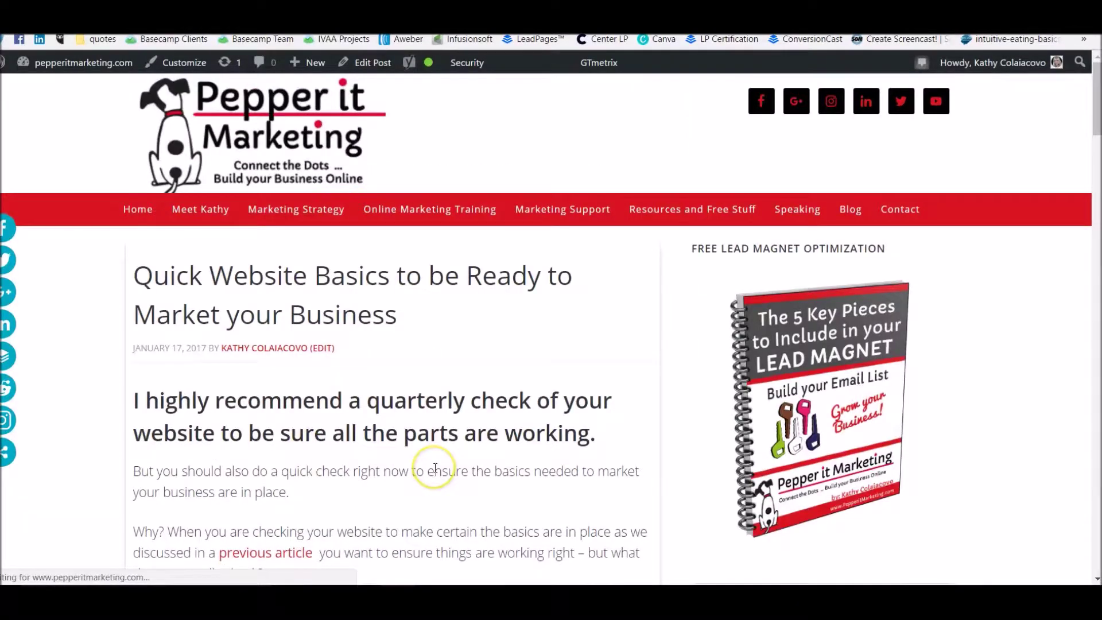
{"action": "scroll", "coordinate": [435, 468], "scroll_direction": "down", "scroll_amount": 20}
{"action": "scroll", "coordinate": [435, 468], "scroll_direction": "down", "scroll_amount": 20}
{"action": "scroll", "coordinate": [434, 467], "scroll_direction": "down", "scroll_amount": 2}
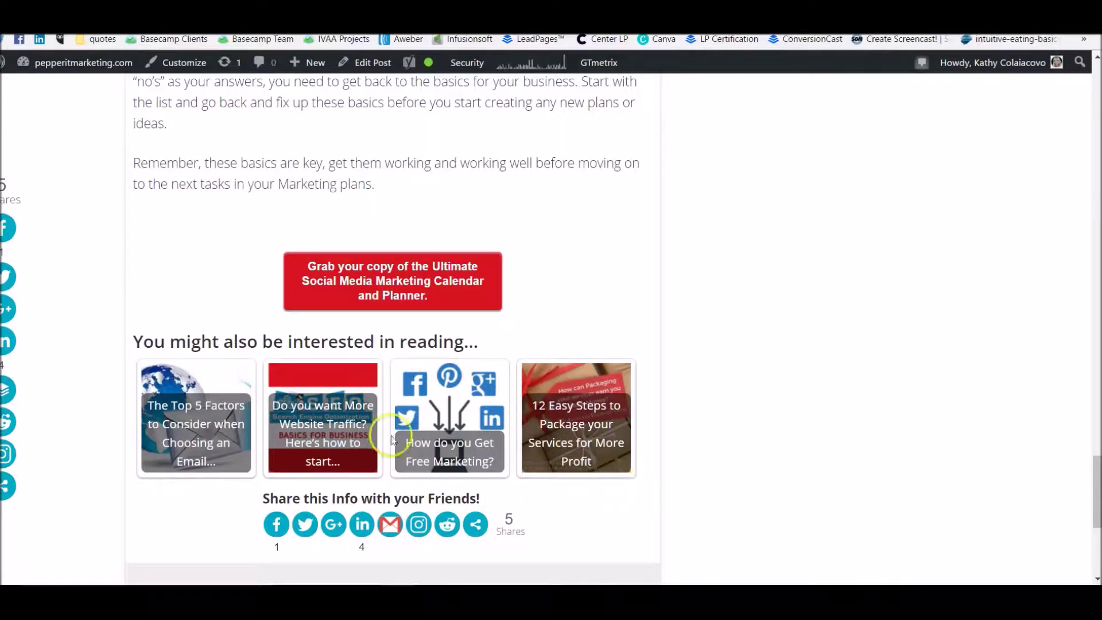
{"action": "scroll", "coordinate": [663, 431], "scroll_direction": "up", "scroll_amount": 6}
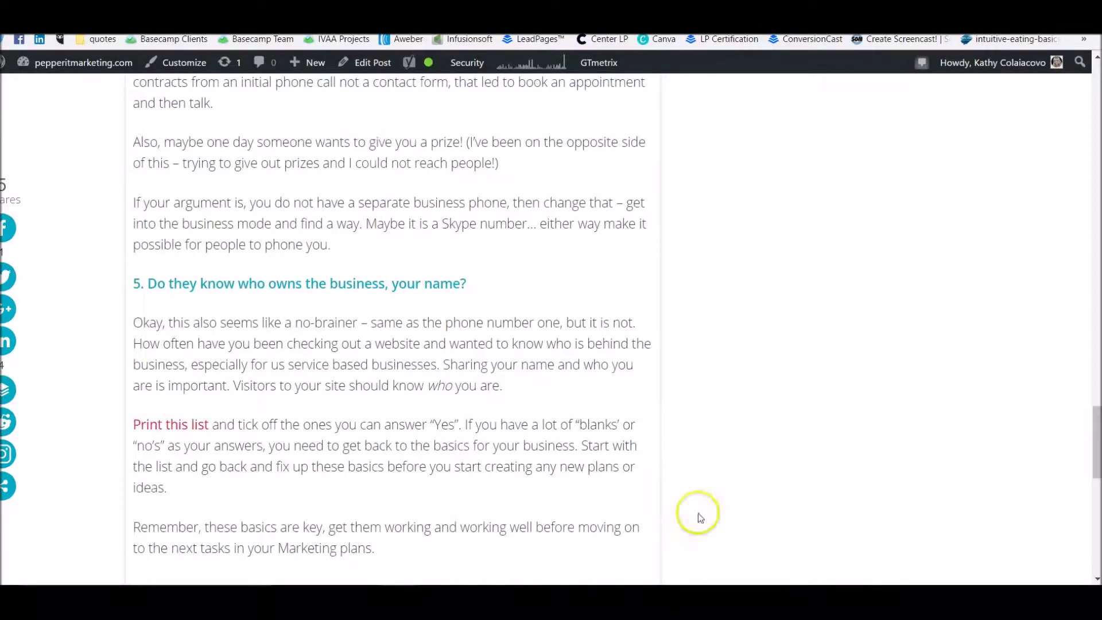
{"action": "scroll", "coordinate": [468, 293], "scroll_direction": "up", "scroll_amount": 6}
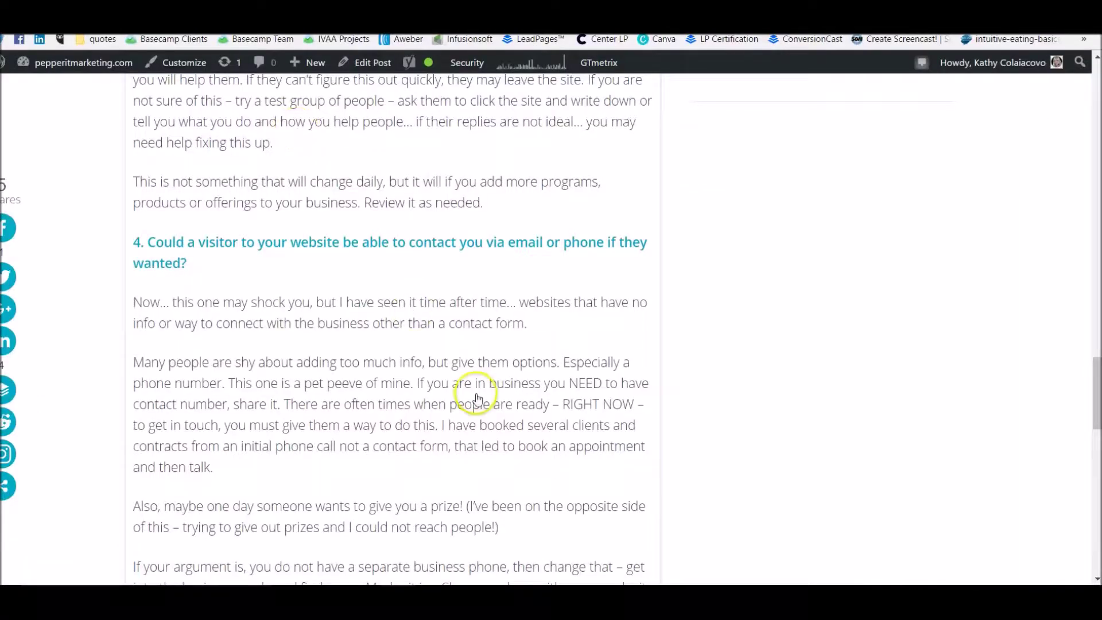
{"action": "scroll", "coordinate": [474, 389], "scroll_direction": "down", "scroll_amount": 15}
{"action": "scroll", "coordinate": [477, 398], "scroll_direction": "up", "scroll_amount": 4}
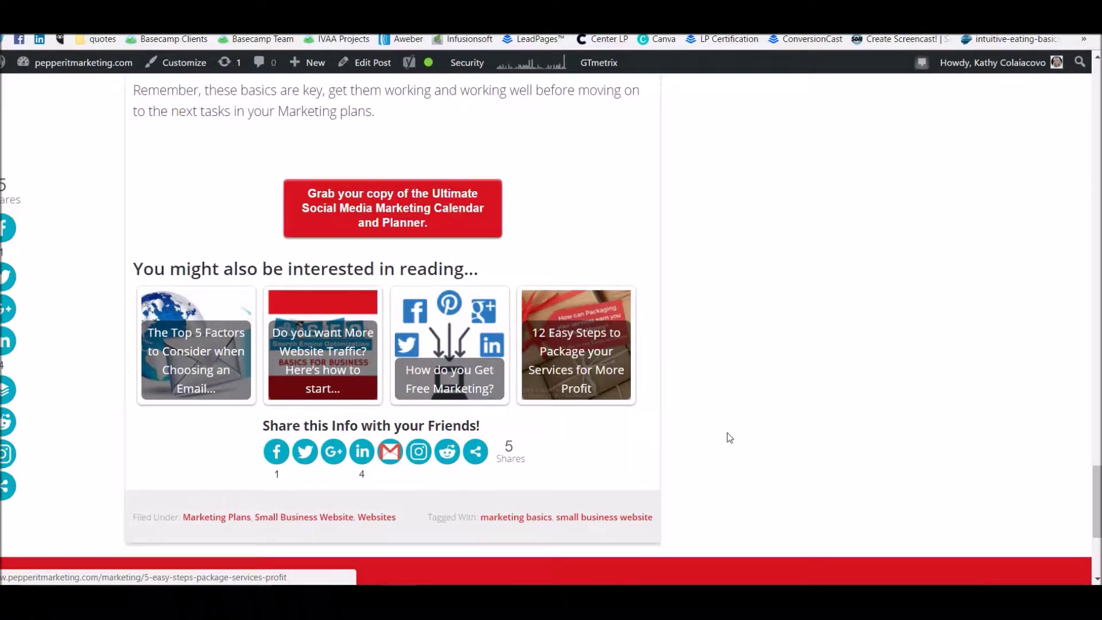
Open the list of installed plugins in the site's WordPress admin area
{"action": "left_click", "coordinate": [222, 93]}
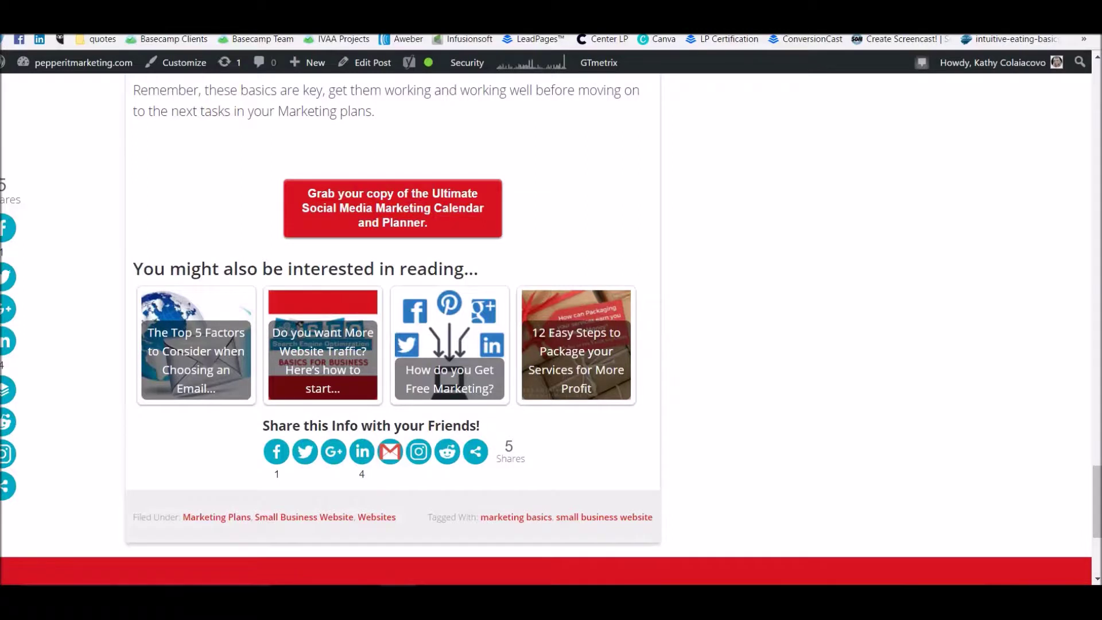
{"action": "left_click", "coordinate": [352, 124]}
{"action": "left_click", "coordinate": [486, 171]}
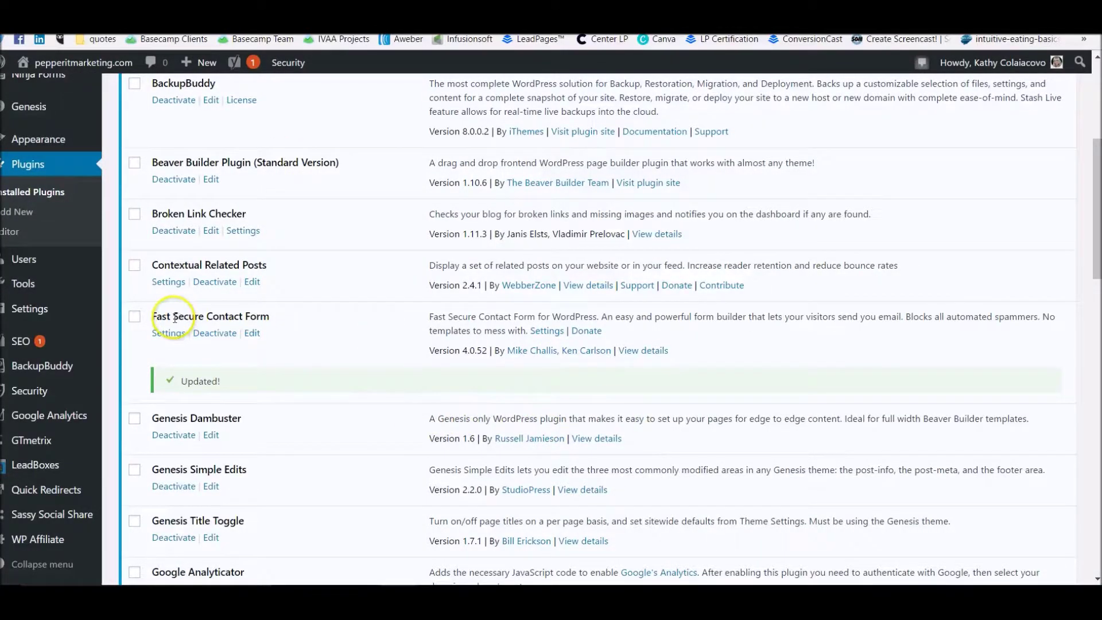
Open the page for adding new plugins and search the directory for "contextual related"
{"action": "scroll", "coordinate": [173, 317], "scroll_direction": "up", "scroll_amount": 4}
{"action": "mouse_move", "coordinate": [24, 210]}
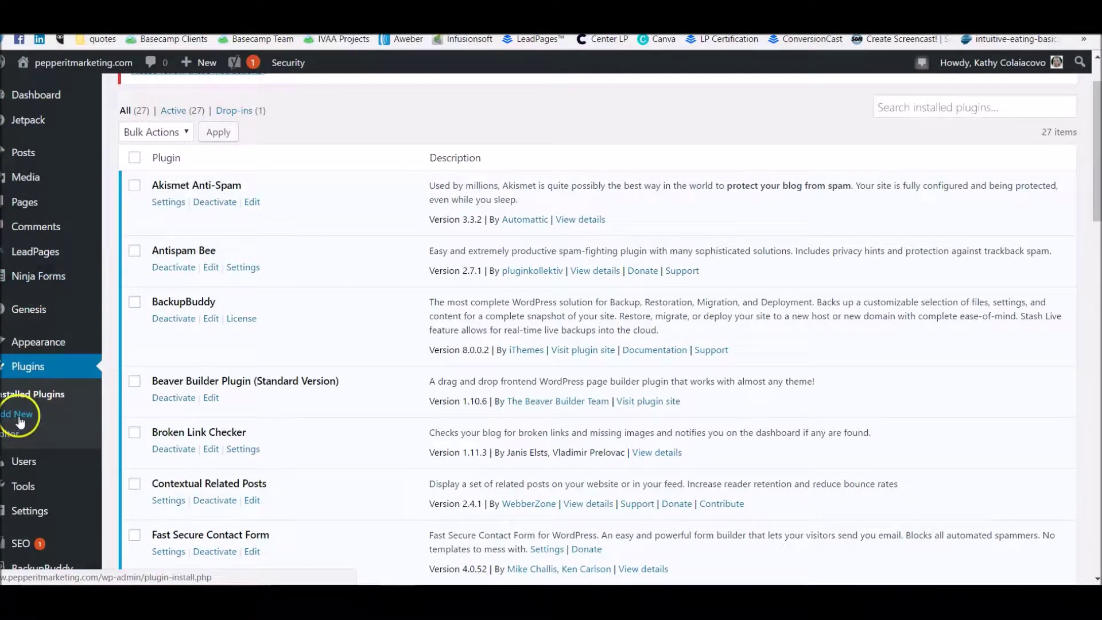
{"action": "scroll", "coordinate": [303, 499], "scroll_direction": "down", "scroll_amount": 3}
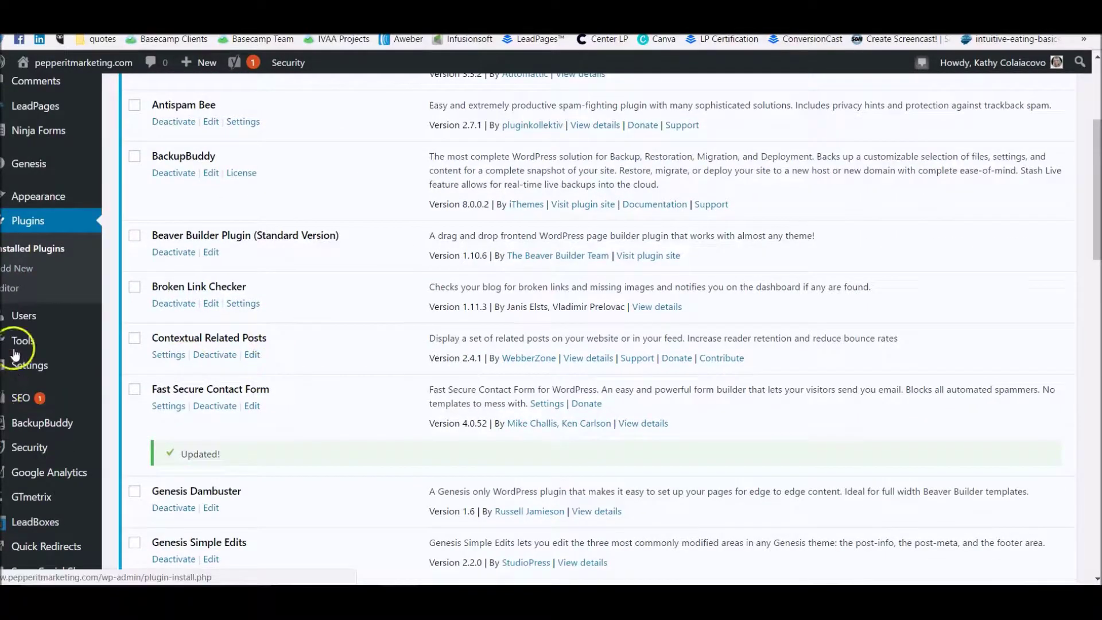
{"action": "left_click", "coordinate": [19, 269]}
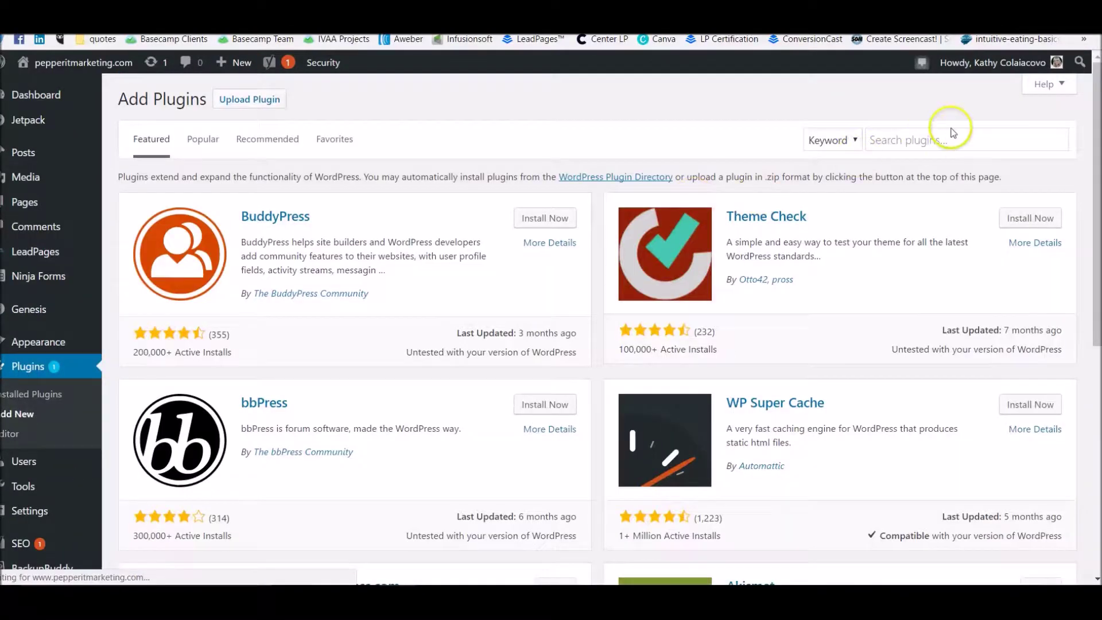
{"action": "left_click", "coordinate": [949, 144]}
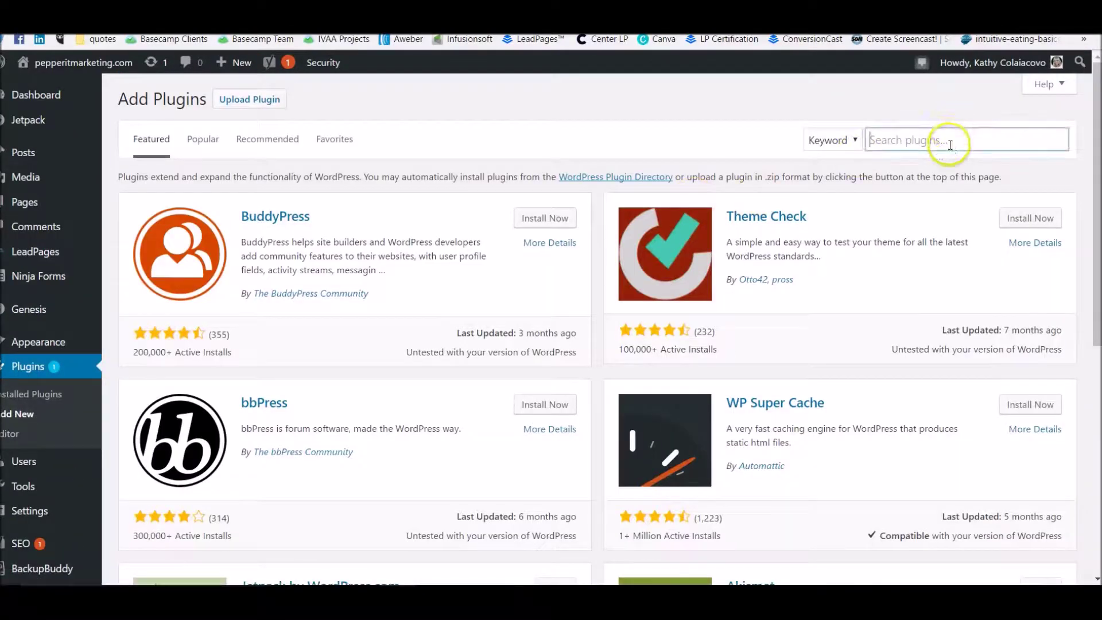
{"action": "type", "text": "contextual r"}
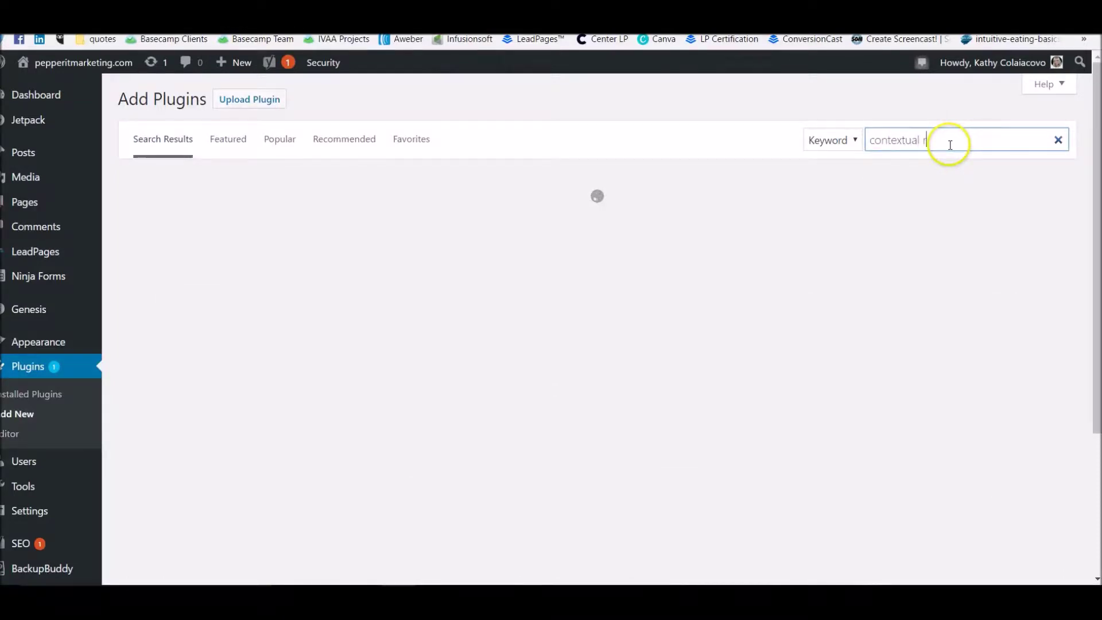
{"action": "type", "text": "elated"}
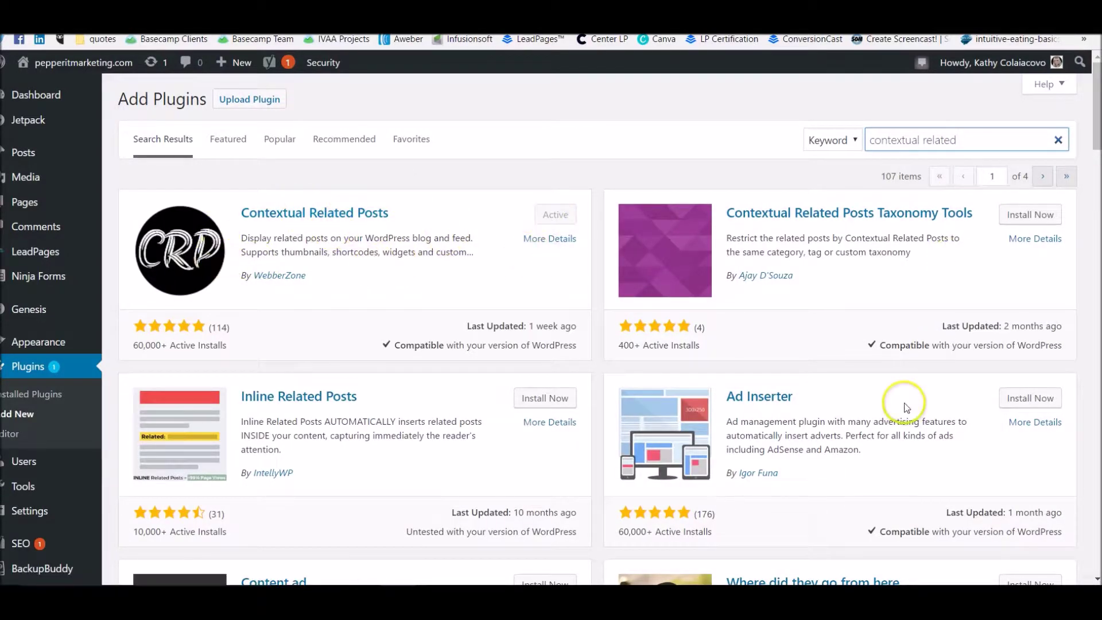
Change the plugin search to "related posts" and look through the alternative related-posts plugins
{"action": "left_click", "coordinate": [921, 140]}
{"action": "double_click", "coordinate": [904, 139]}
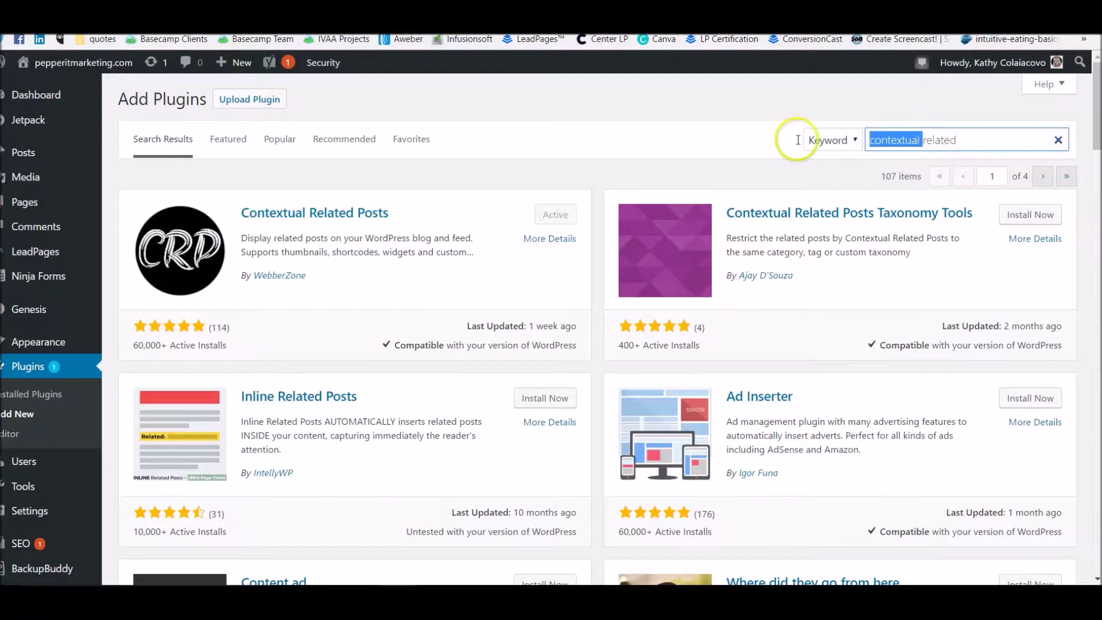
{"action": "key", "text": "BackSpace"}
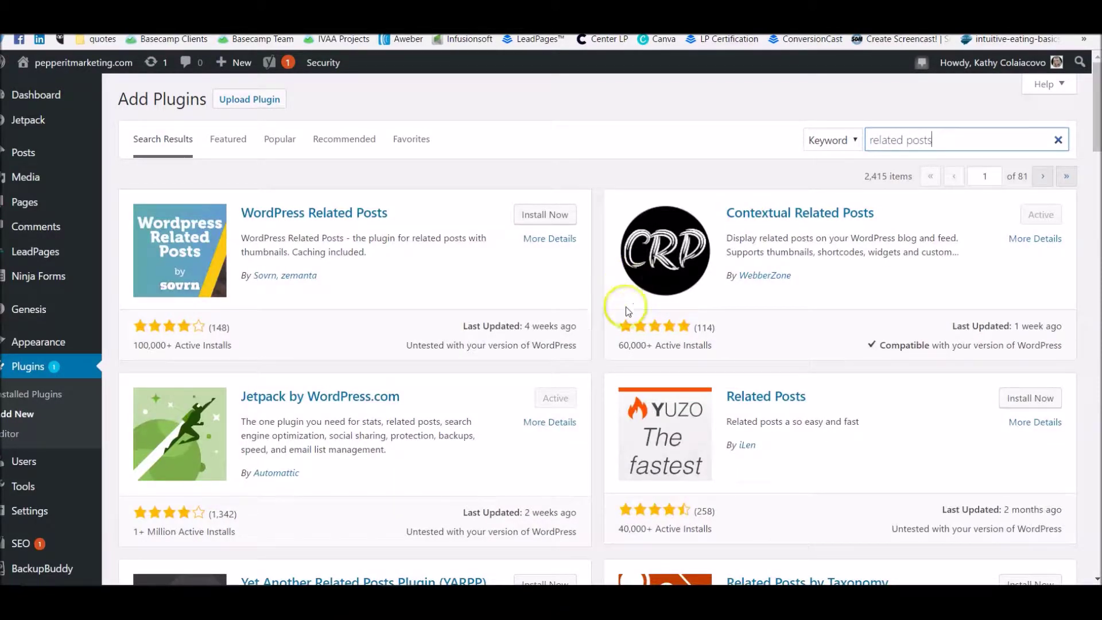
{"action": "scroll", "coordinate": [542, 456], "scroll_direction": "down", "scroll_amount": 2}
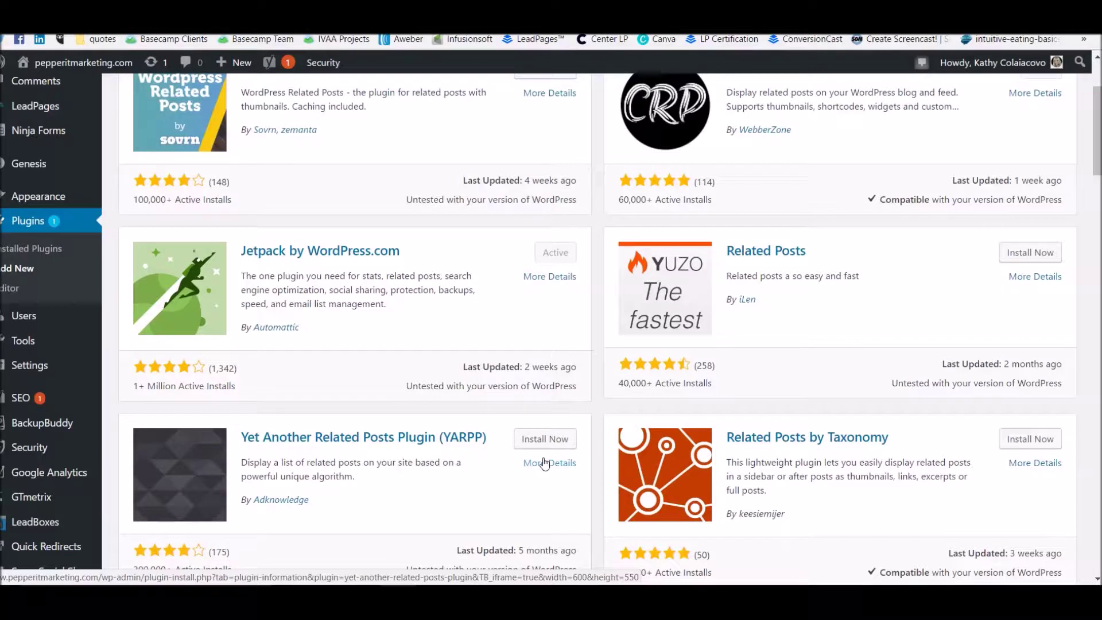
{"action": "scroll", "coordinate": [545, 457], "scroll_direction": "down", "scroll_amount": 2}
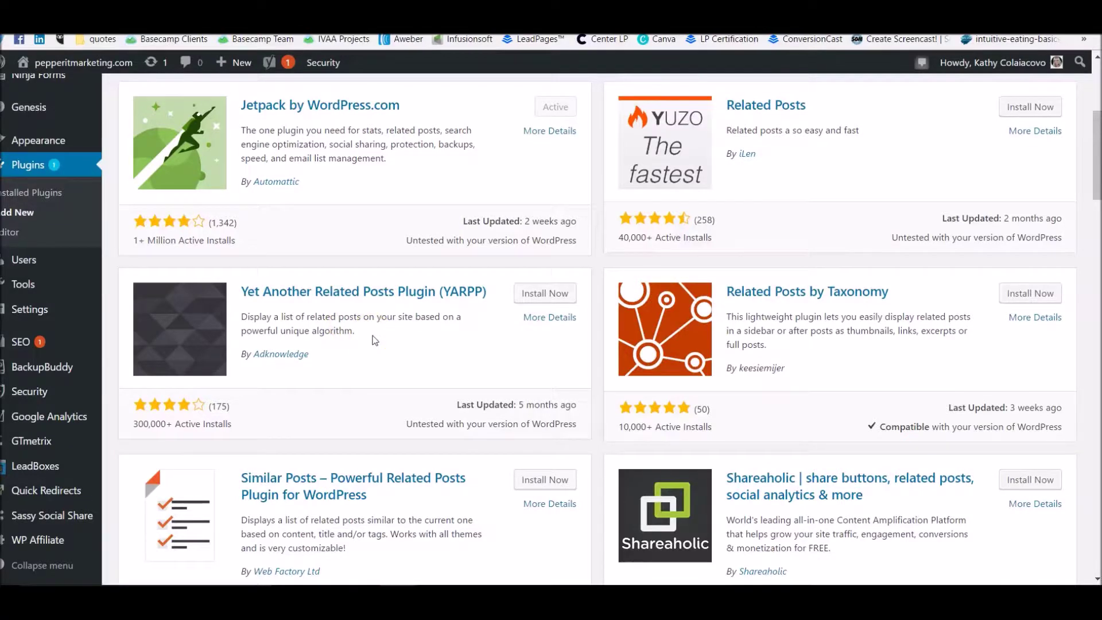
{"action": "scroll", "coordinate": [375, 340], "scroll_direction": "up", "scroll_amount": 4}
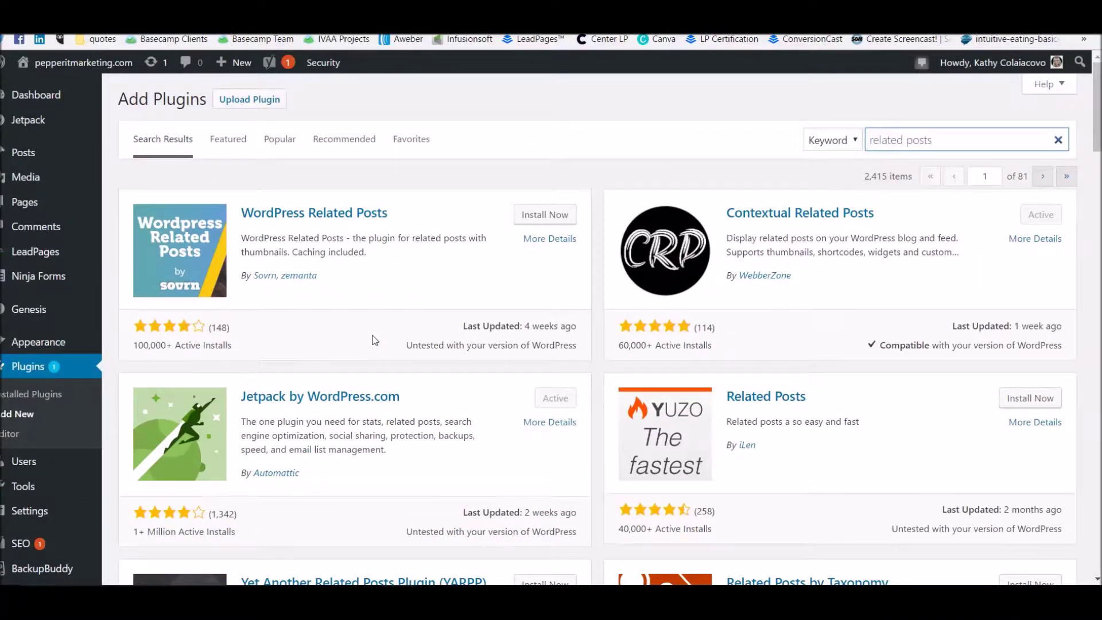
Return to the installed plugins list and open the settings of Contextual Related Posts
{"action": "left_click", "coordinate": [18, 394]}
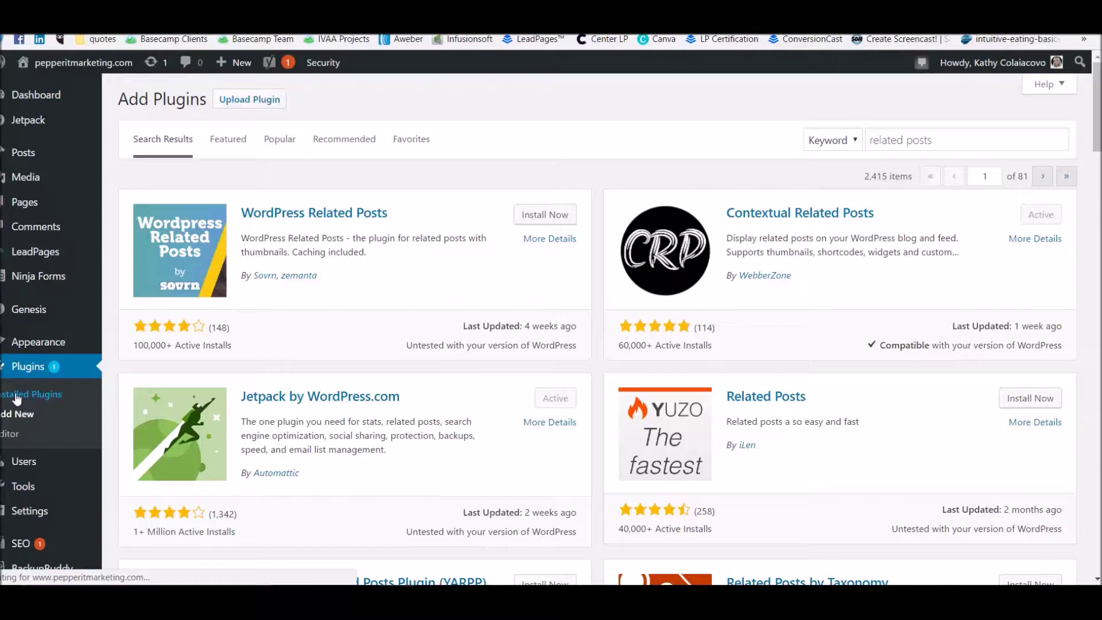
{"action": "left_click", "coordinate": [19, 395]}
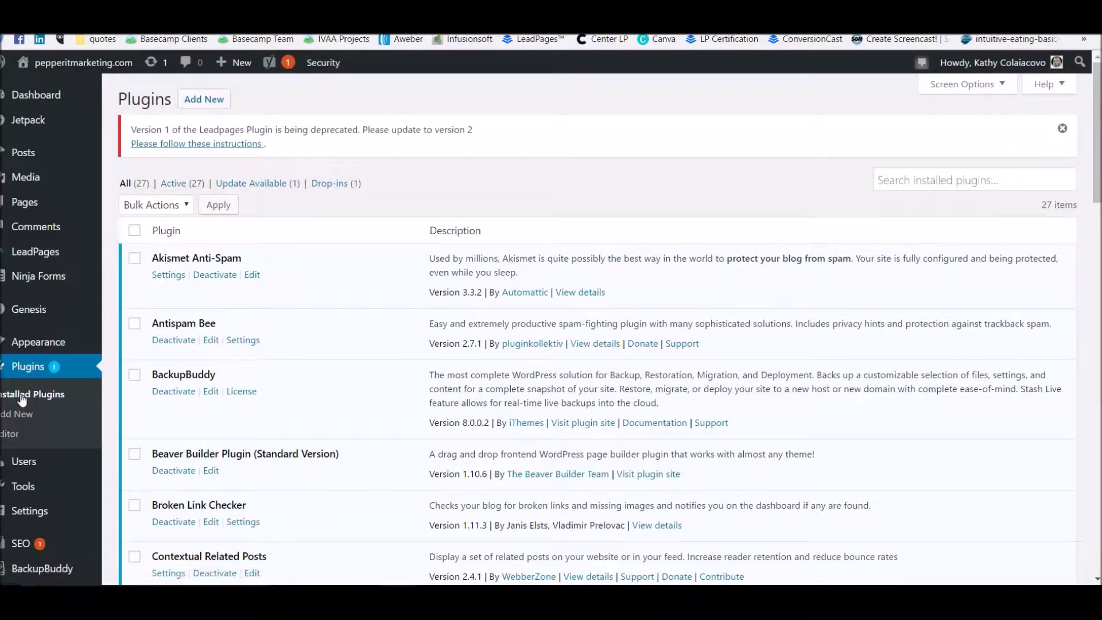
{"action": "scroll", "coordinate": [173, 459], "scroll_direction": "down", "scroll_amount": 4}
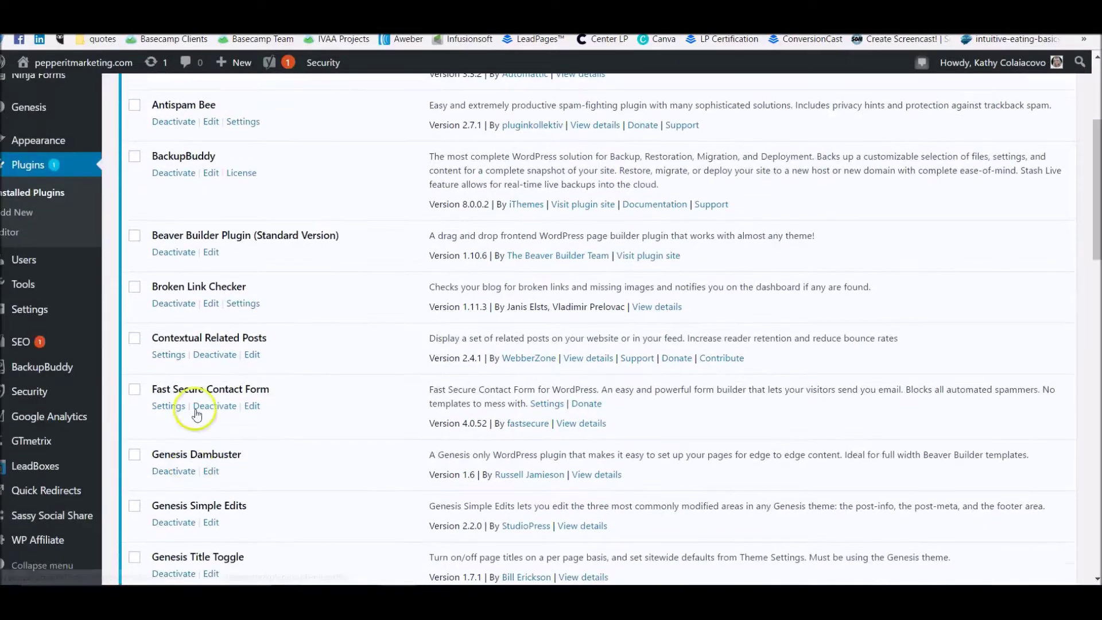
{"action": "left_click", "coordinate": [165, 356]}
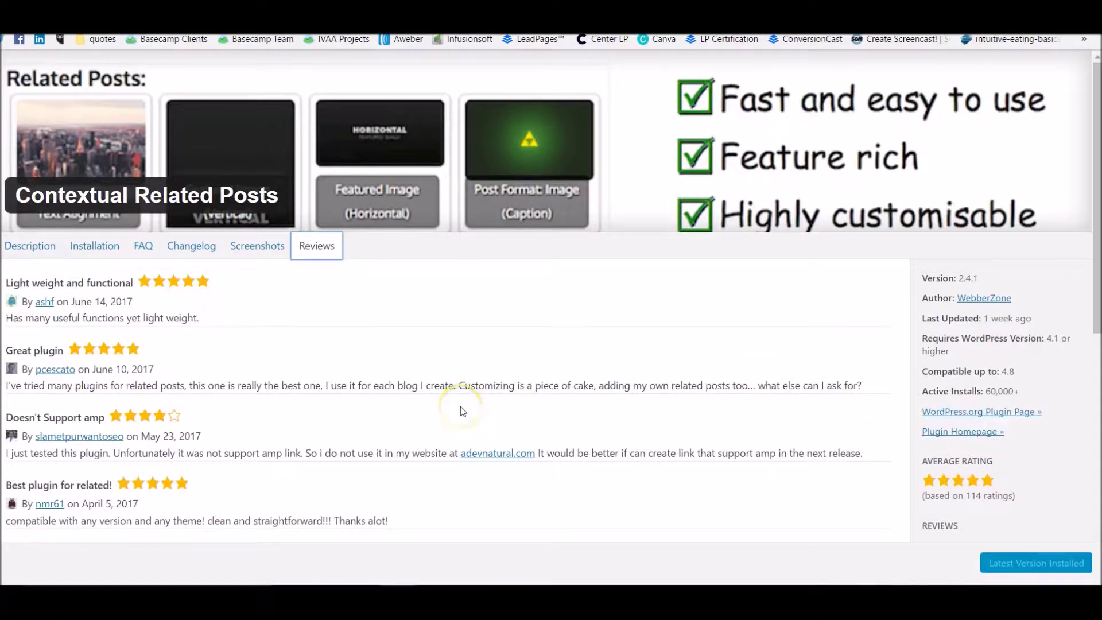
Read the user reviews and the installation instructions in the Contextual Related Posts plugin details
{"action": "scroll", "coordinate": [460, 406], "scroll_direction": "down", "scroll_amount": 1}
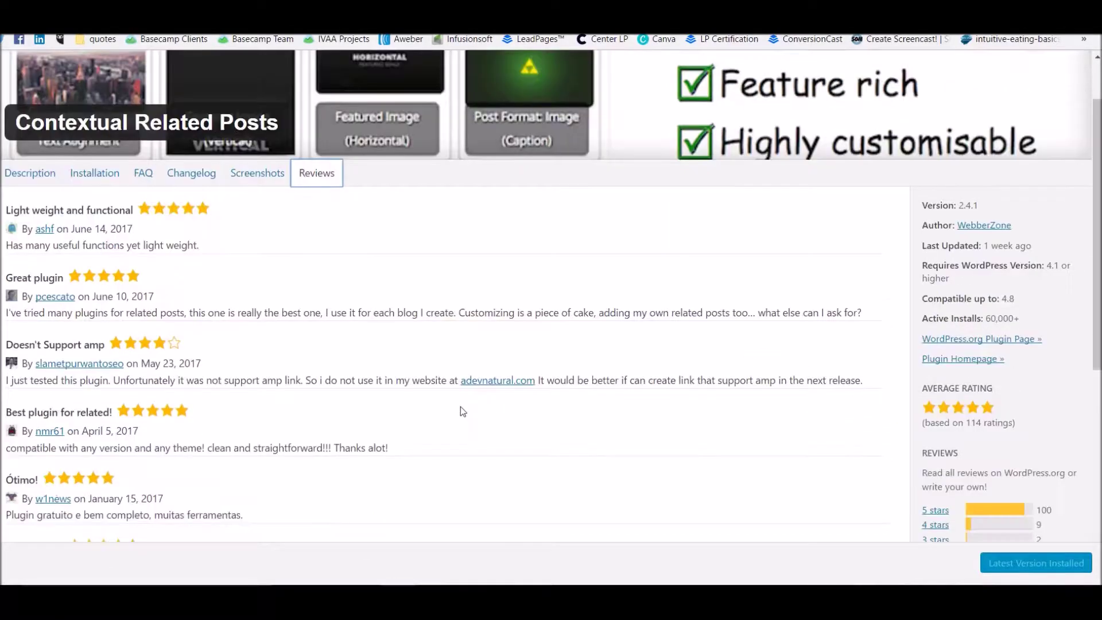
{"action": "left_click", "coordinate": [92, 173]}
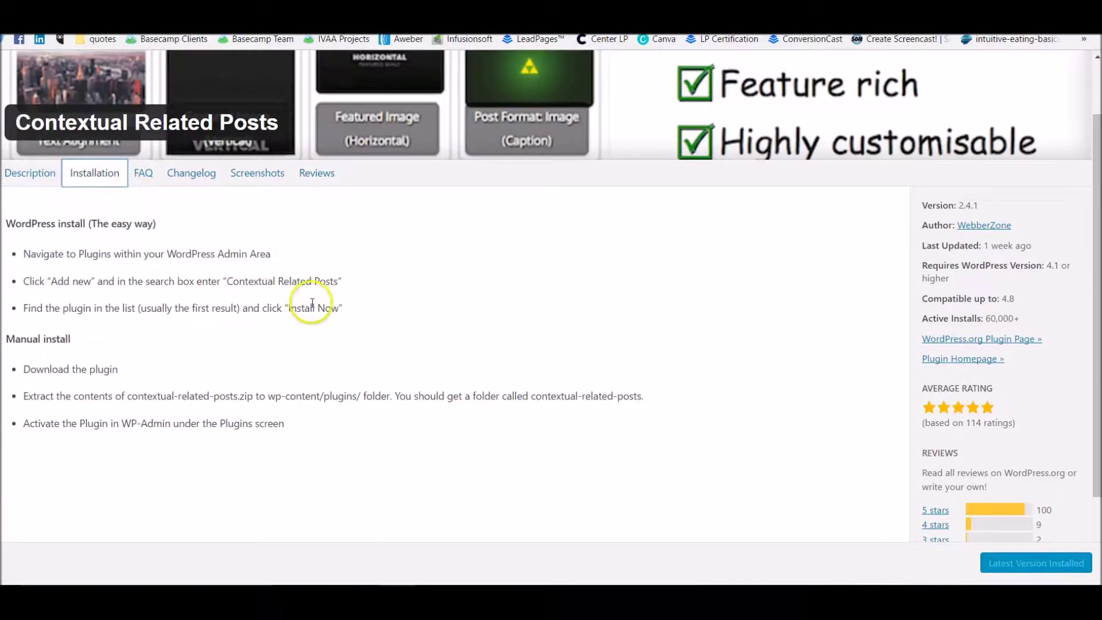
{"action": "scroll", "coordinate": [308, 303], "scroll_direction": "down", "scroll_amount": 2}
{"action": "scroll", "coordinate": [227, 323], "scroll_direction": "up", "scroll_amount": 2}
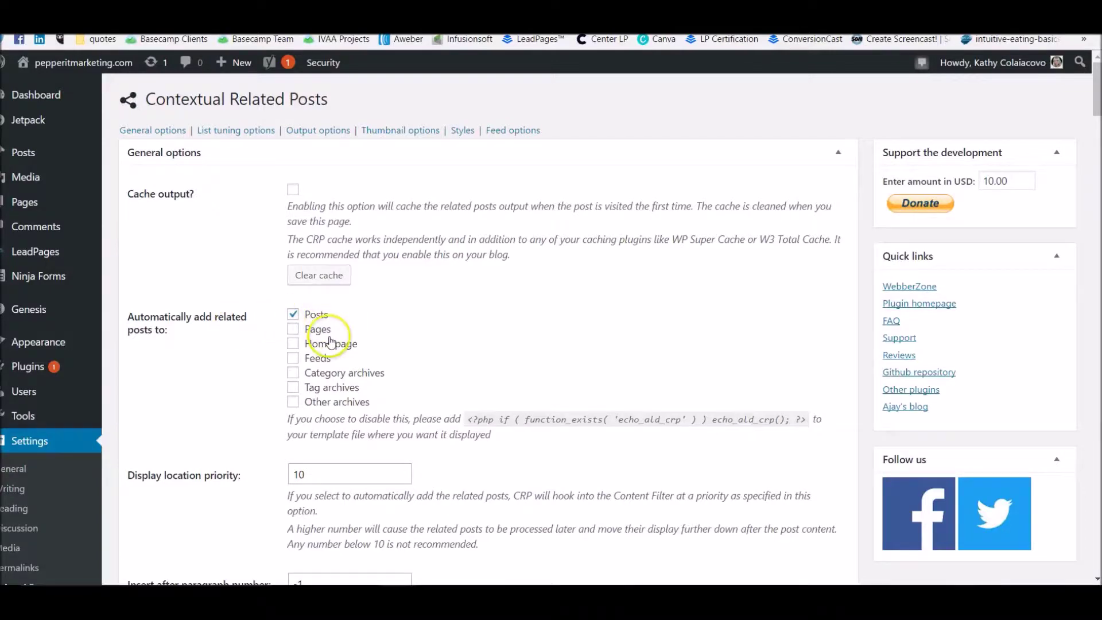
Review the general options of Contextual Related Posts, including automatic placement, paragraph insertion, metabox and credit link settings
{"action": "scroll", "coordinate": [347, 344], "scroll_direction": "down", "scroll_amount": 4}
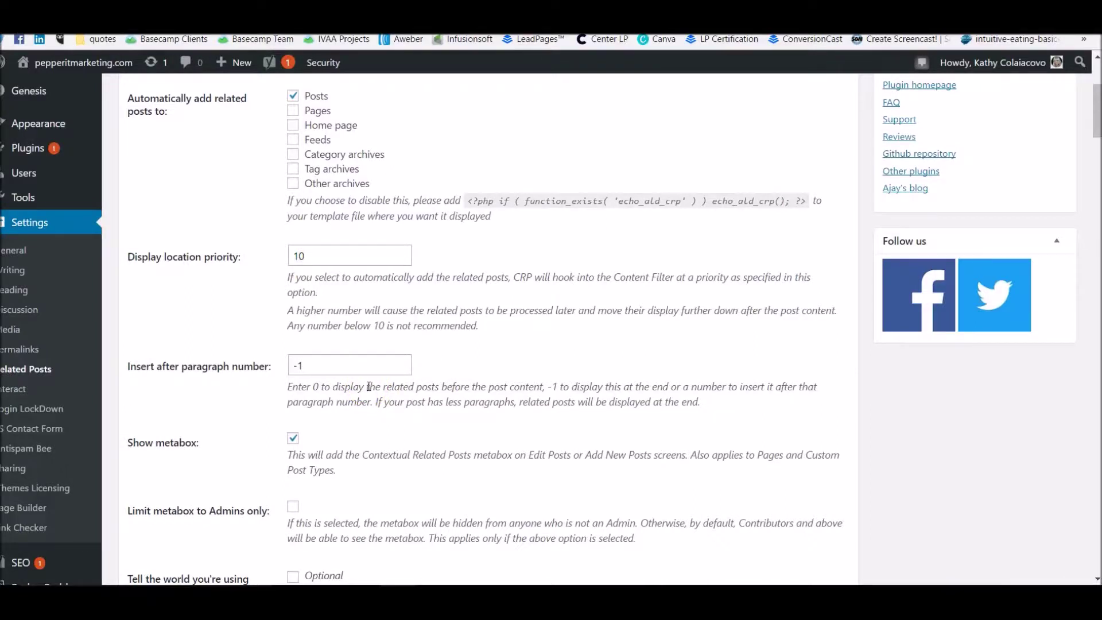
{"action": "left_click_drag", "start_coordinate": [290, 386], "coordinate": [700, 407]}
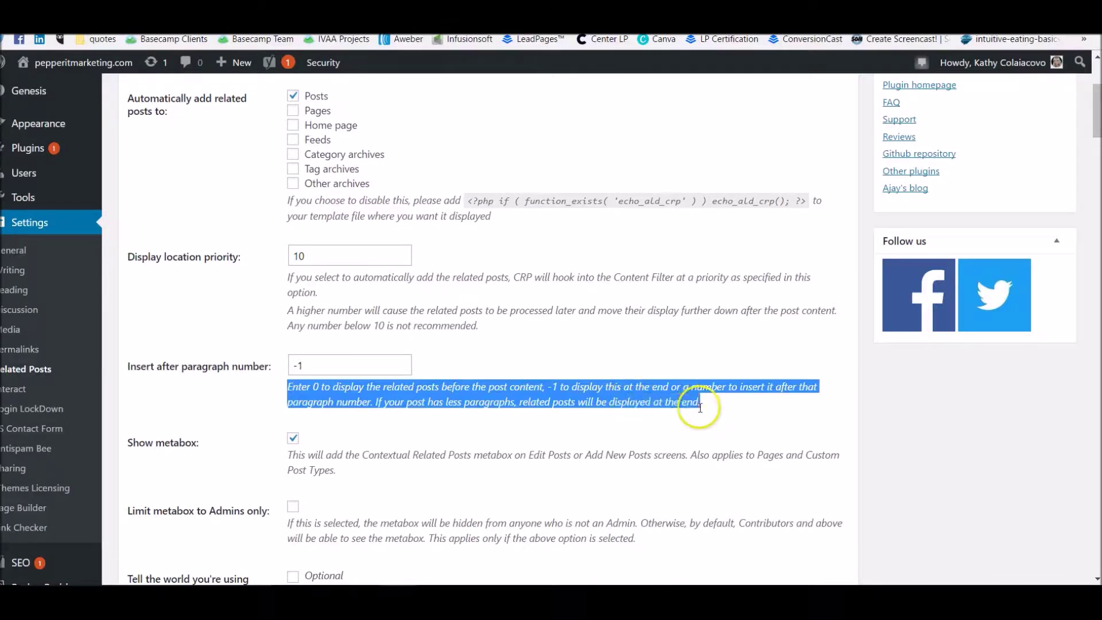
{"action": "left_click", "coordinate": [700, 407]}
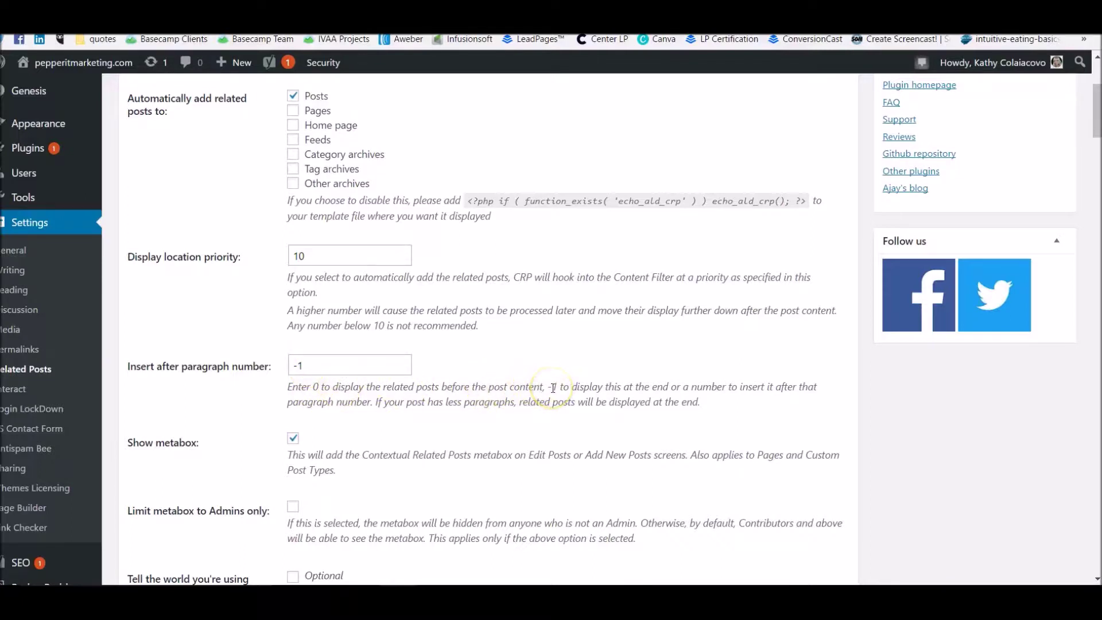
{"action": "left_click", "coordinate": [491, 289]}
{"action": "scroll", "coordinate": [528, 331], "scroll_direction": "down", "scroll_amount": 1}
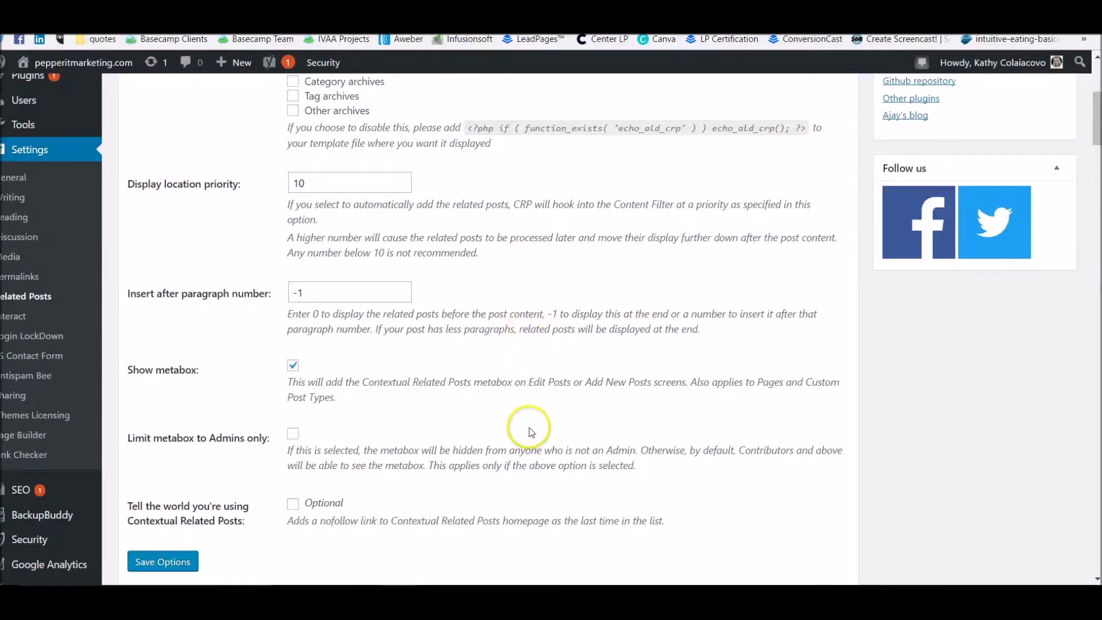
{"action": "scroll", "coordinate": [524, 291], "scroll_direction": "down", "scroll_amount": 2}
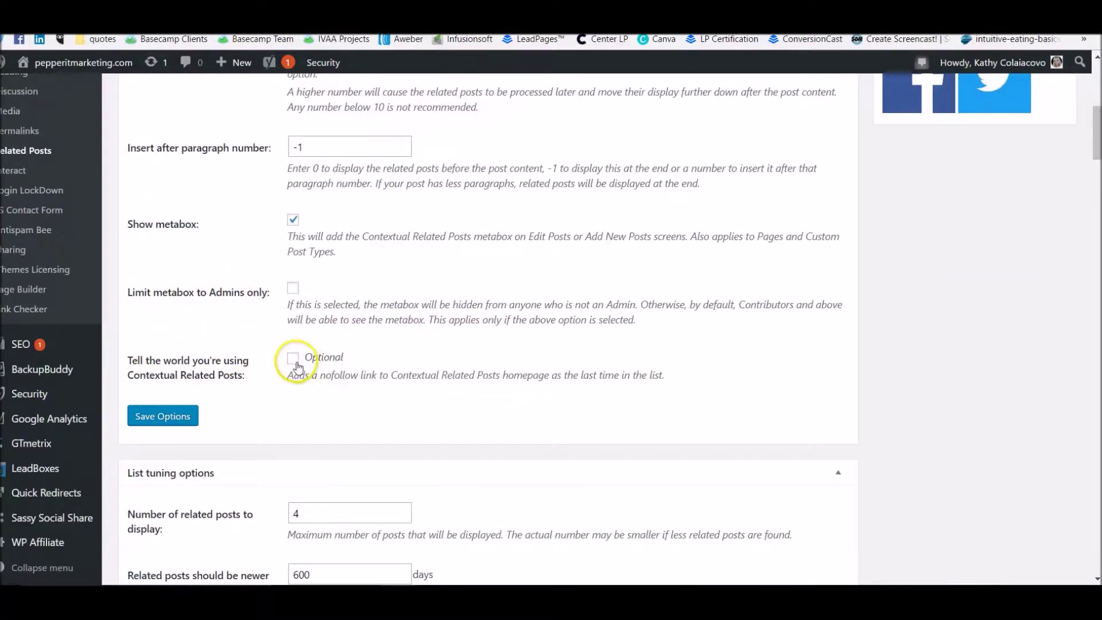
Review the list tuning options for post count, age limit, matching, post types and exclusions, continuing to the output options
{"action": "scroll", "coordinate": [356, 404], "scroll_direction": "down", "scroll_amount": 3}
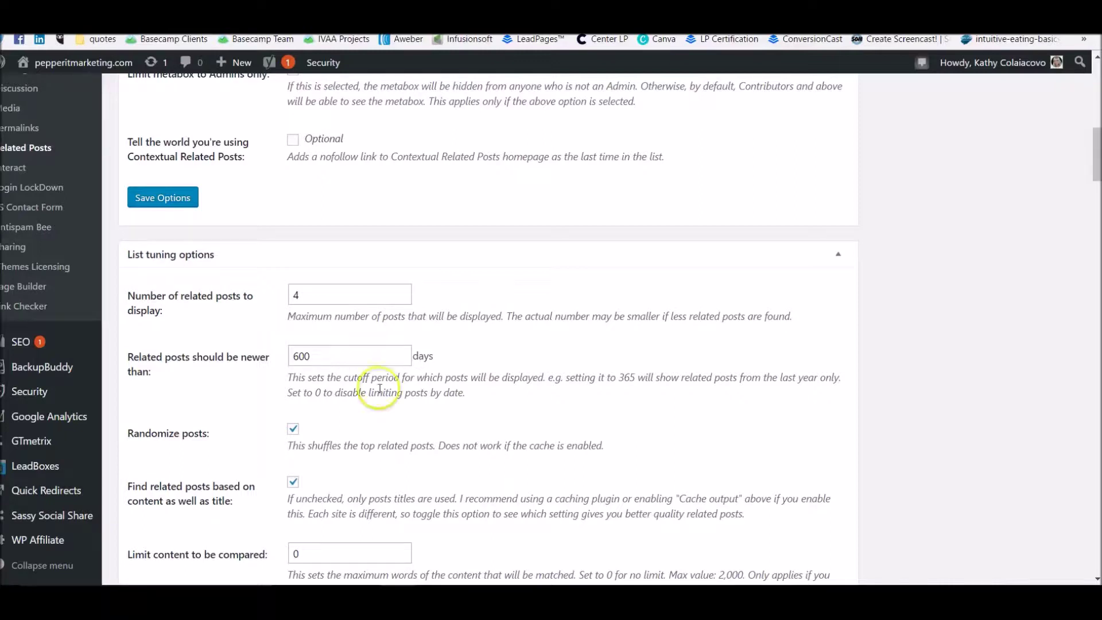
{"action": "scroll", "coordinate": [553, 439], "scroll_direction": "down", "scroll_amount": 2}
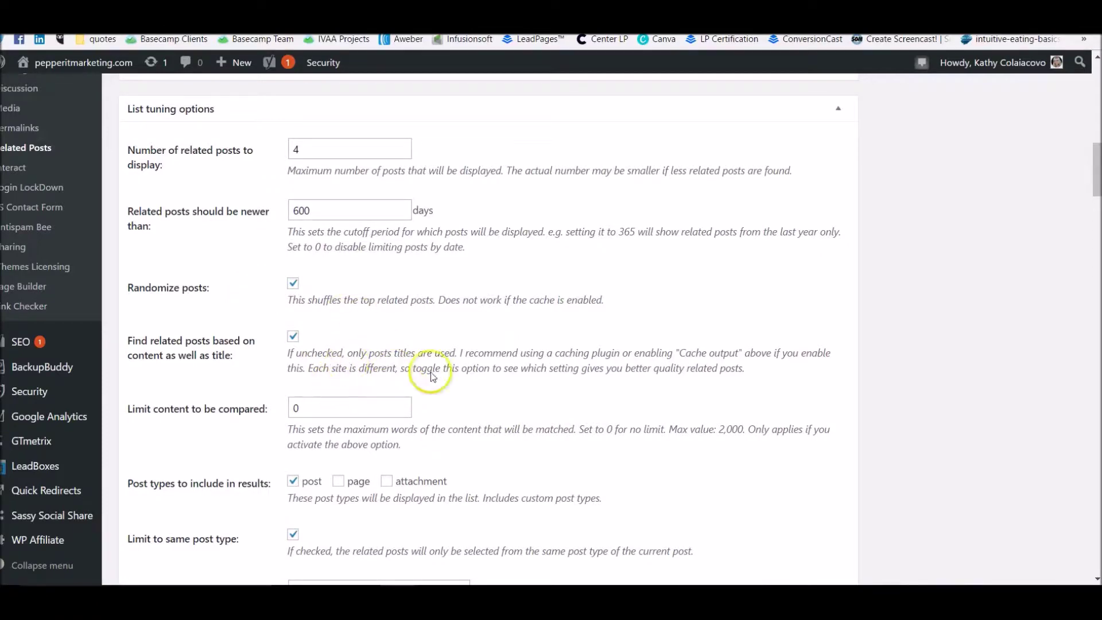
{"action": "scroll", "coordinate": [361, 410], "scroll_direction": "down", "scroll_amount": 2}
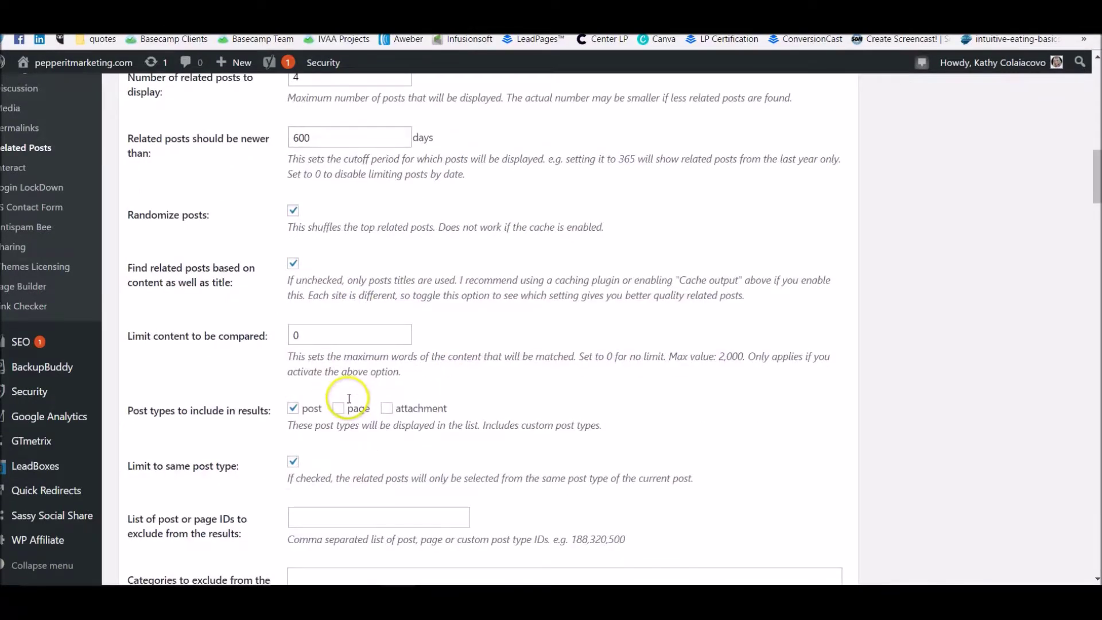
{"action": "scroll", "coordinate": [383, 421], "scroll_direction": "down", "scroll_amount": 2}
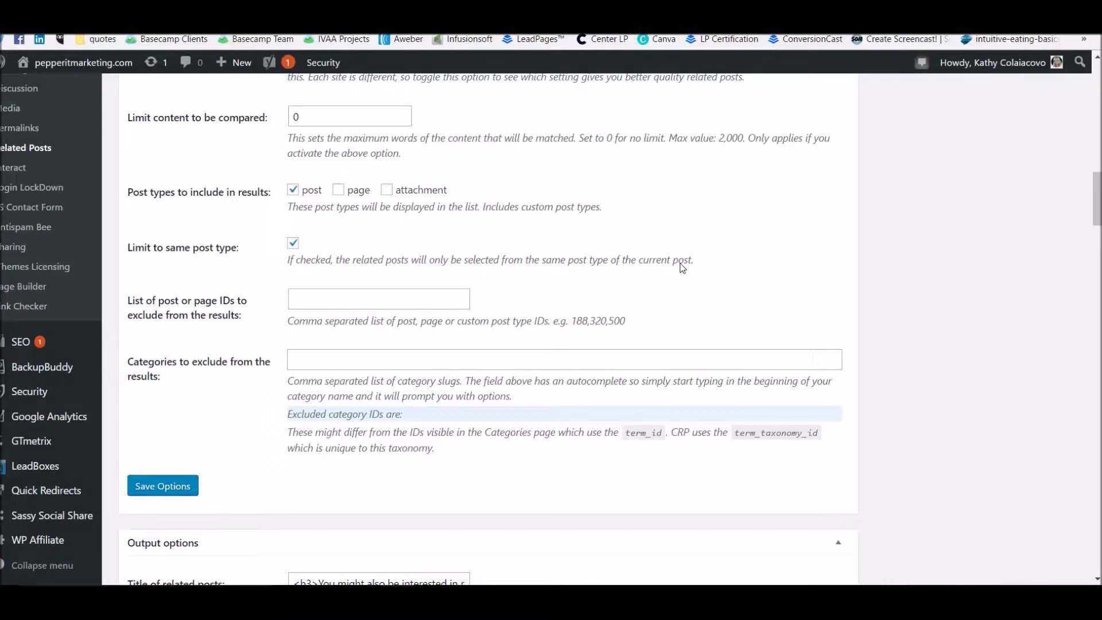
{"action": "scroll", "coordinate": [669, 347], "scroll_direction": "down", "scroll_amount": 8}
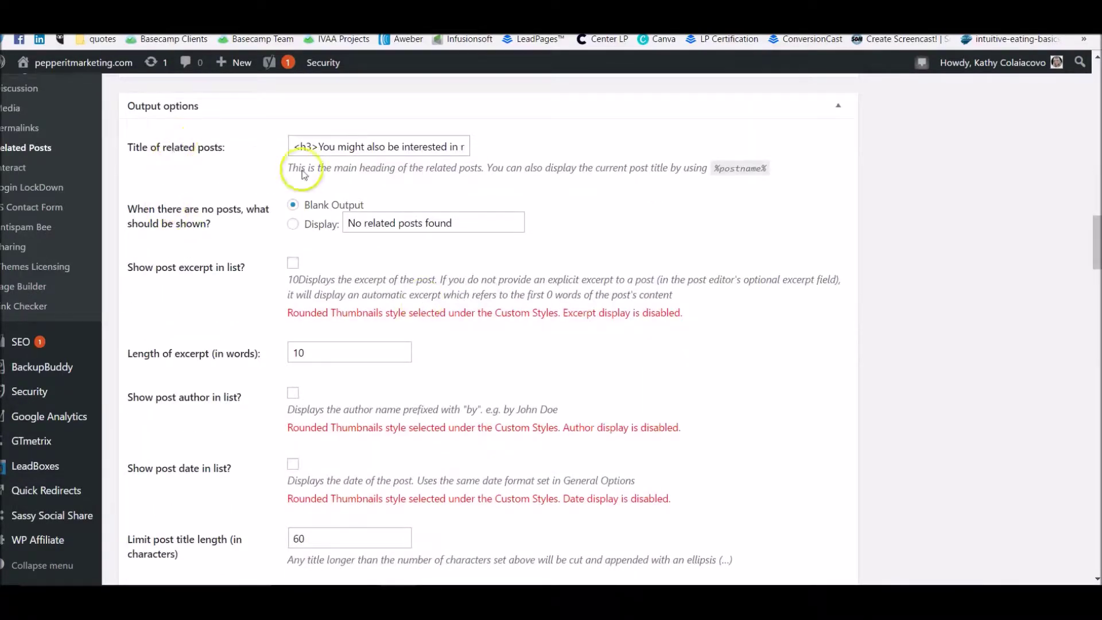
Examine the full text of the related posts title in the output options, including its h3 heading tags
{"action": "left_click_drag", "start_coordinate": [295, 148], "coordinate": [528, 159]}
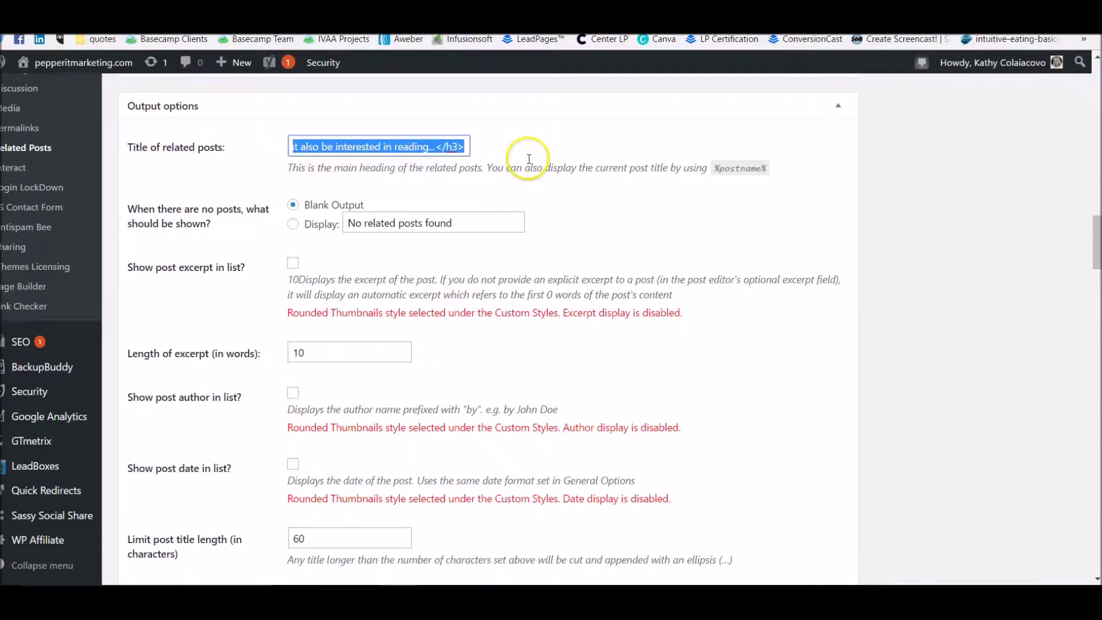
{"action": "left_click", "coordinate": [421, 147]}
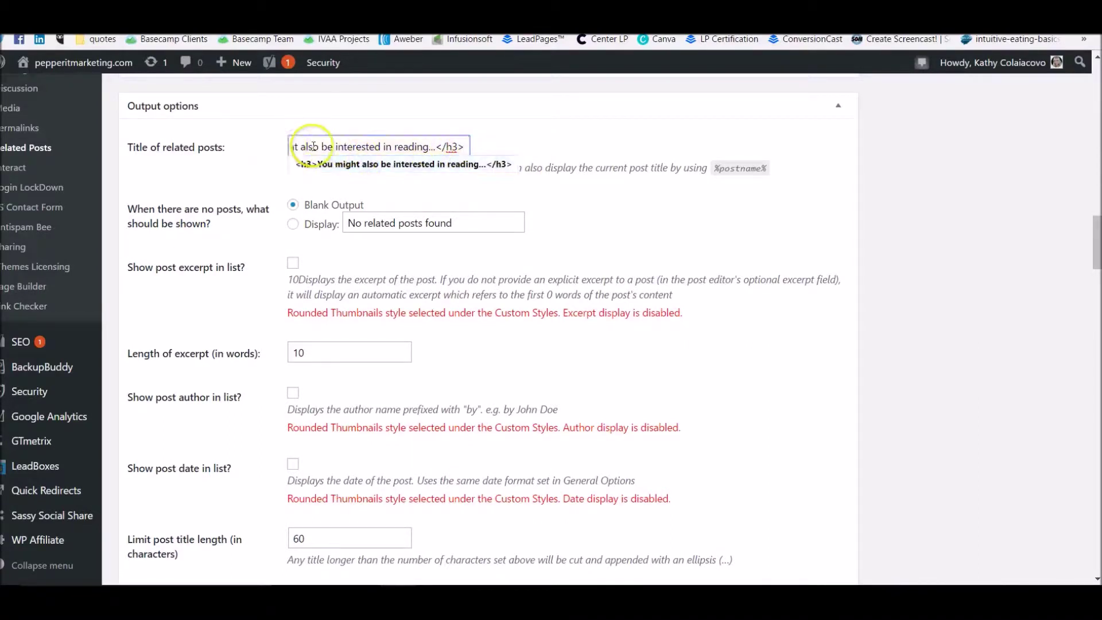
{"action": "key", "text": "Left"}
{"action": "key", "text": "Left"}
{"action": "key", "text": "Left"}
{"action": "key", "text": "Left"}
{"action": "key", "text": "Left"}
{"action": "key", "text": "Left"}
{"action": "key", "text": "Left"}
{"action": "key", "text": "Left"}
{"action": "key", "text": "Left"}
{"action": "key", "text": "Left"}
{"action": "key", "text": "Left"}
{"action": "key", "text": "Left"}
{"action": "key", "text": "Left"}
{"action": "key", "text": "Left"}
{"action": "key", "text": "Left"}
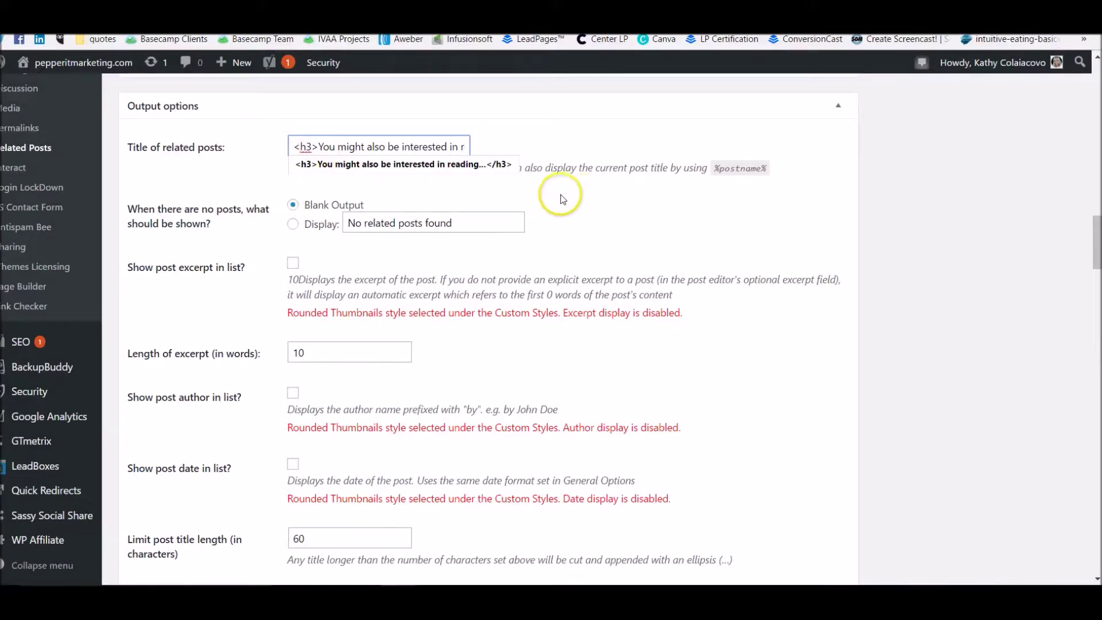
{"action": "left_click", "coordinate": [580, 198]}
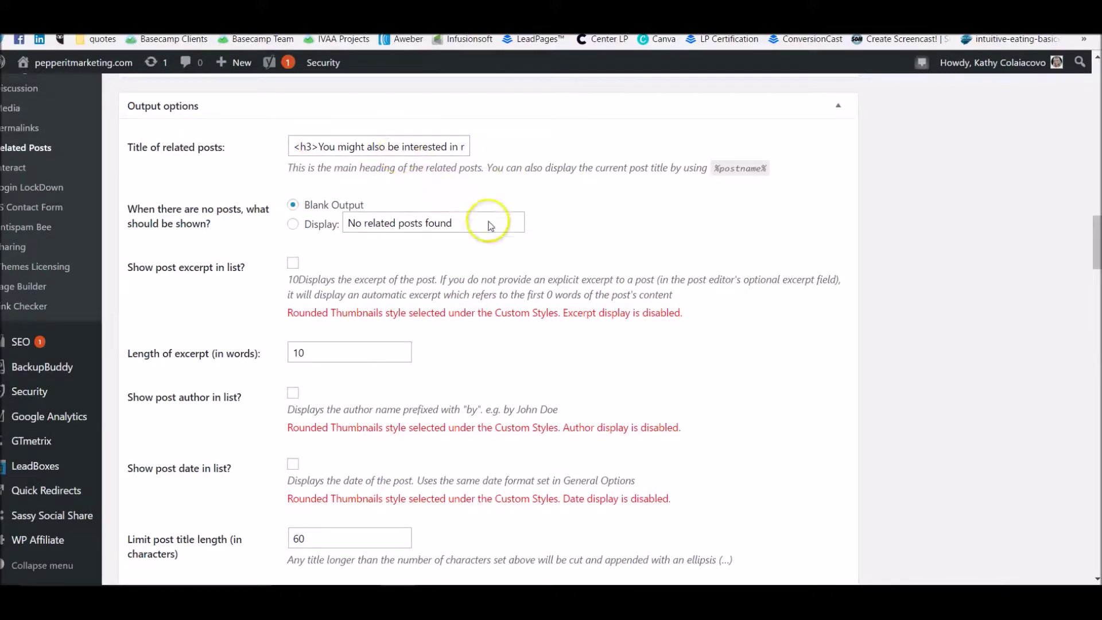
Review the output options for excerpt, author, date, title length, link behaviour, exclusions and the HTML around the list
{"action": "scroll", "coordinate": [557, 300], "scroll_direction": "down", "scroll_amount": 3}
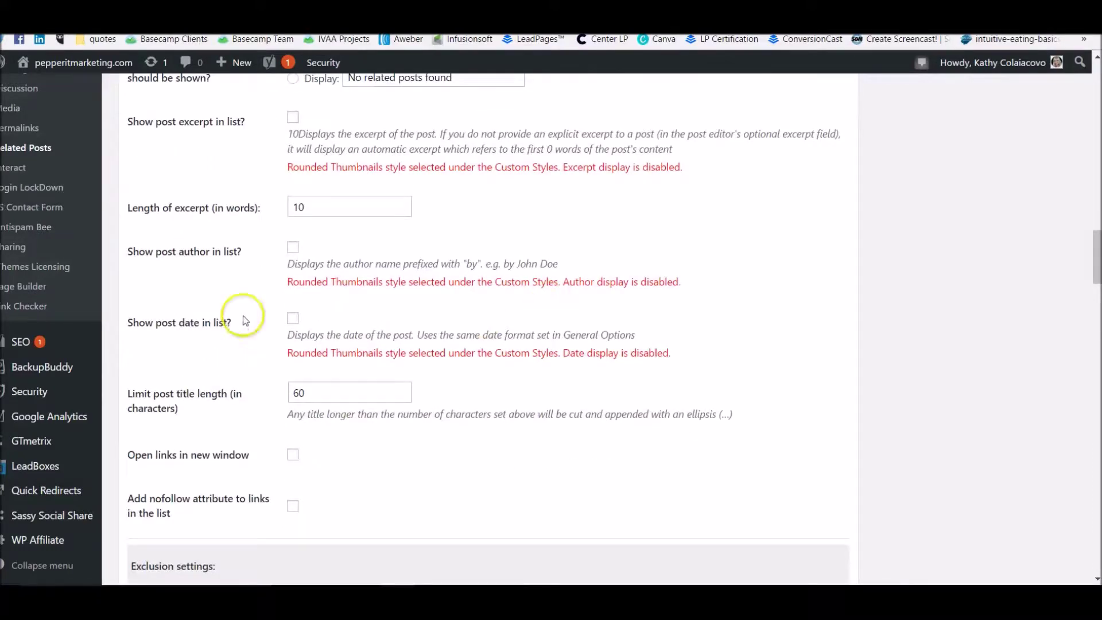
{"action": "scroll", "coordinate": [225, 263], "scroll_direction": "down", "scroll_amount": 1}
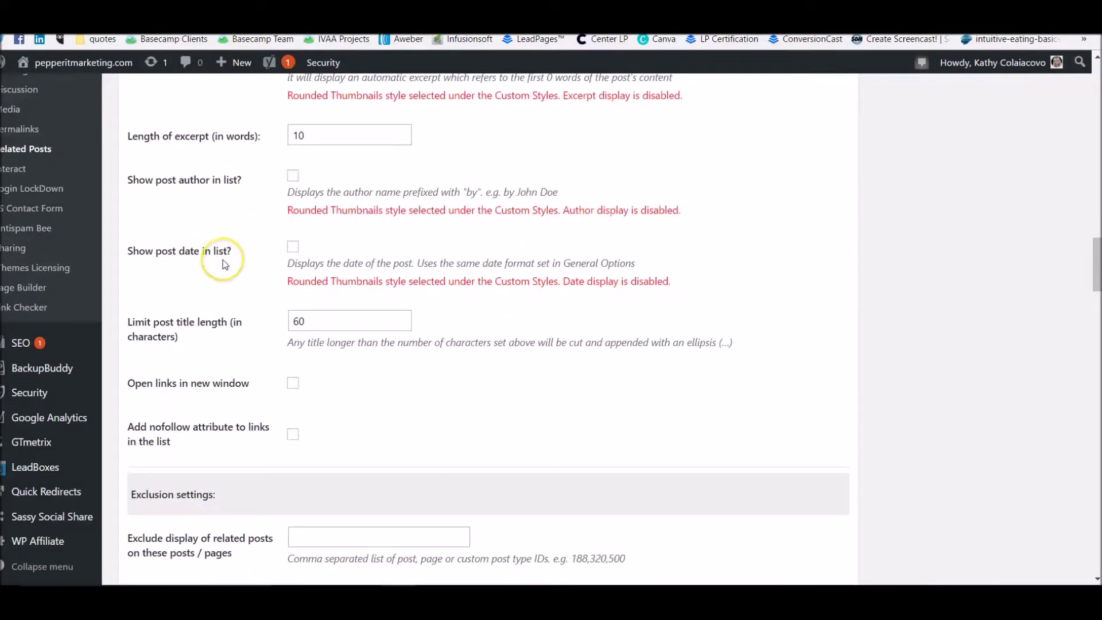
{"action": "scroll", "coordinate": [223, 261], "scroll_direction": "up", "scroll_amount": 2}
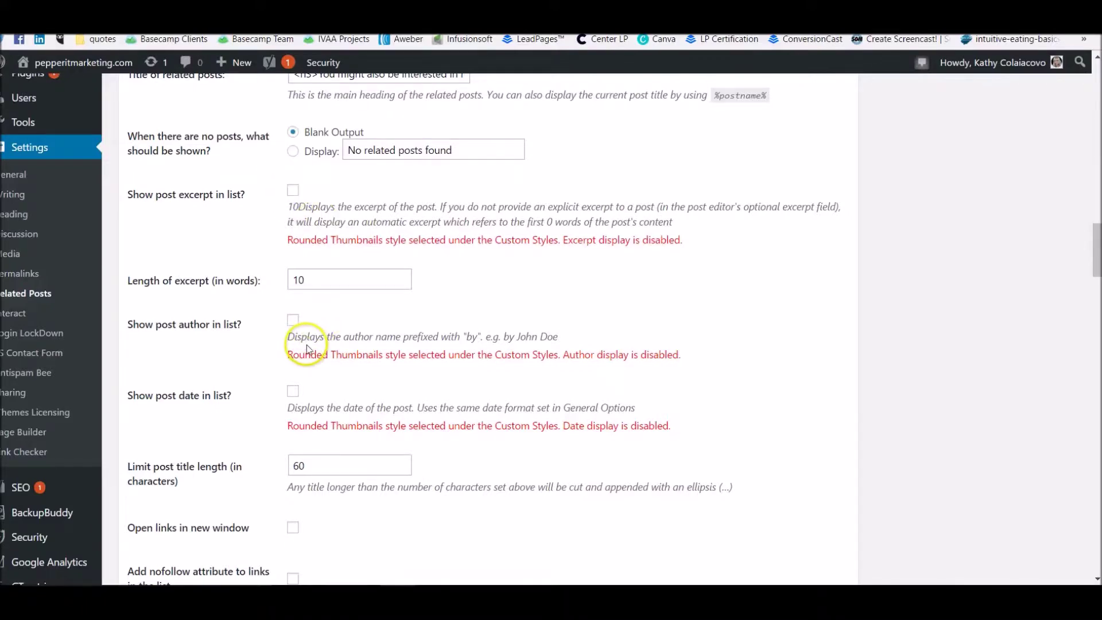
{"action": "scroll", "coordinate": [321, 345], "scroll_direction": "down", "scroll_amount": 1}
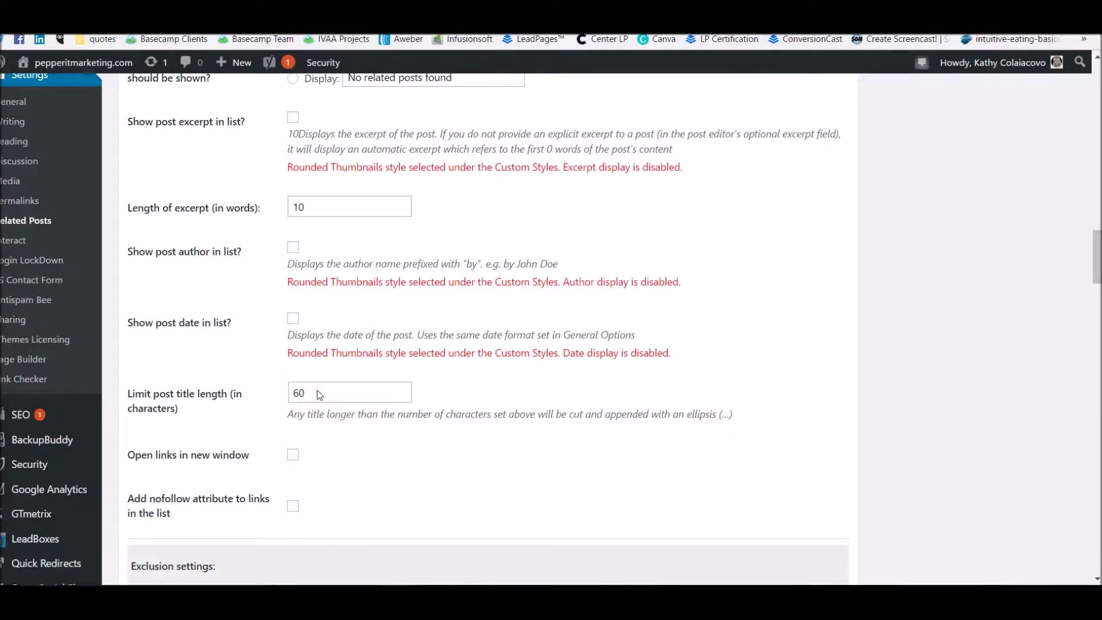
{"action": "scroll", "coordinate": [319, 393], "scroll_direction": "down", "scroll_amount": 1}
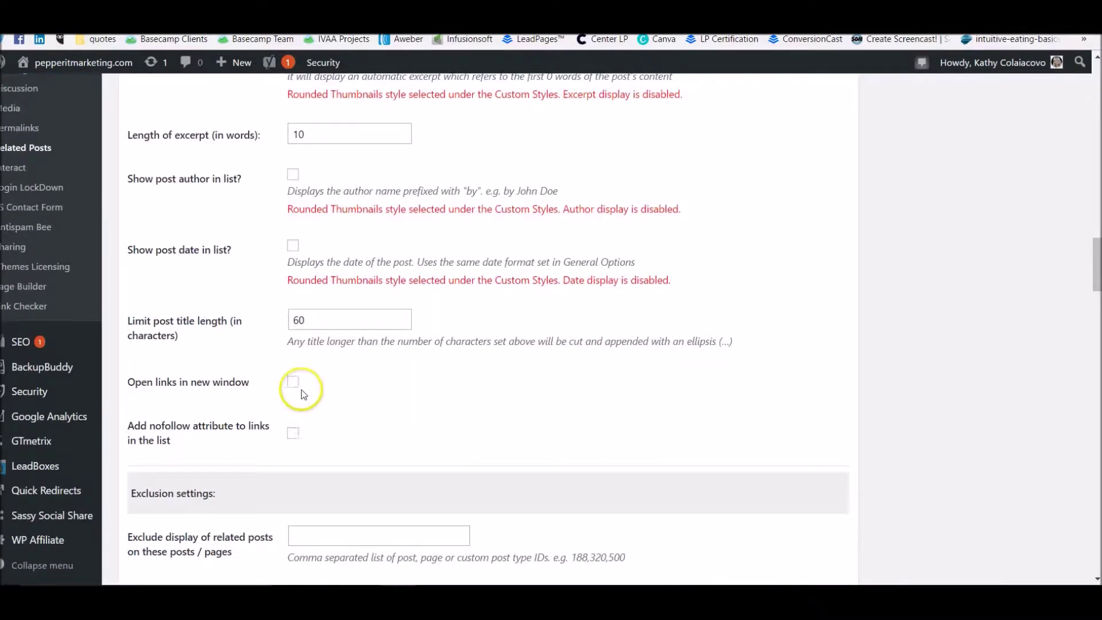
{"action": "scroll", "coordinate": [413, 419], "scroll_direction": "down", "scroll_amount": 3}
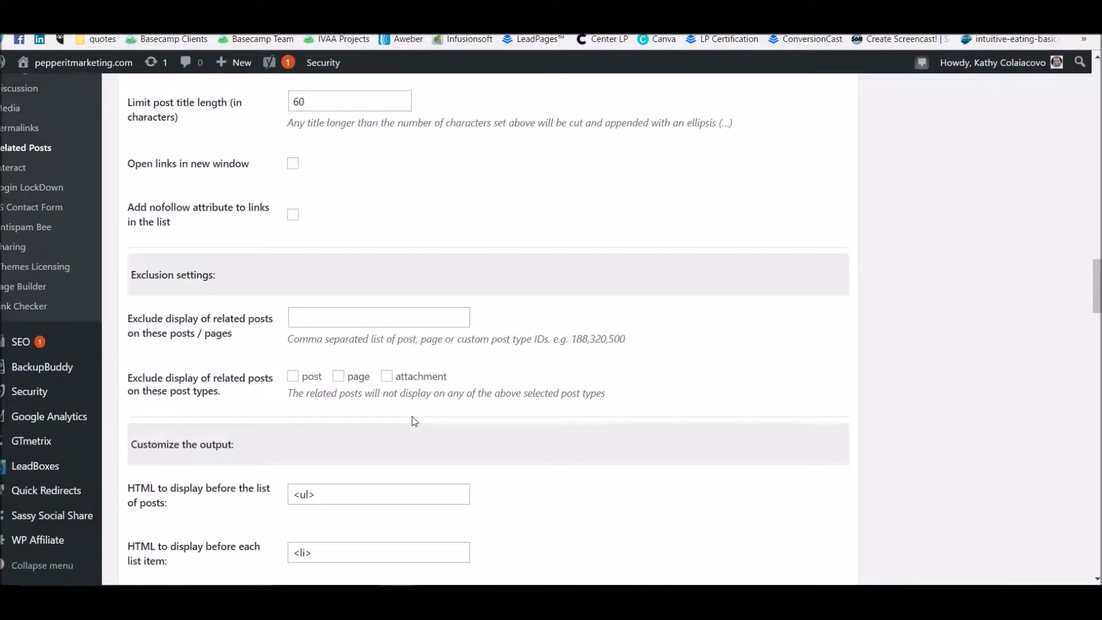
{"action": "scroll", "coordinate": [412, 420], "scroll_direction": "down", "scroll_amount": 3}
{"action": "scroll", "coordinate": [402, 407], "scroll_direction": "down", "scroll_amount": 2}
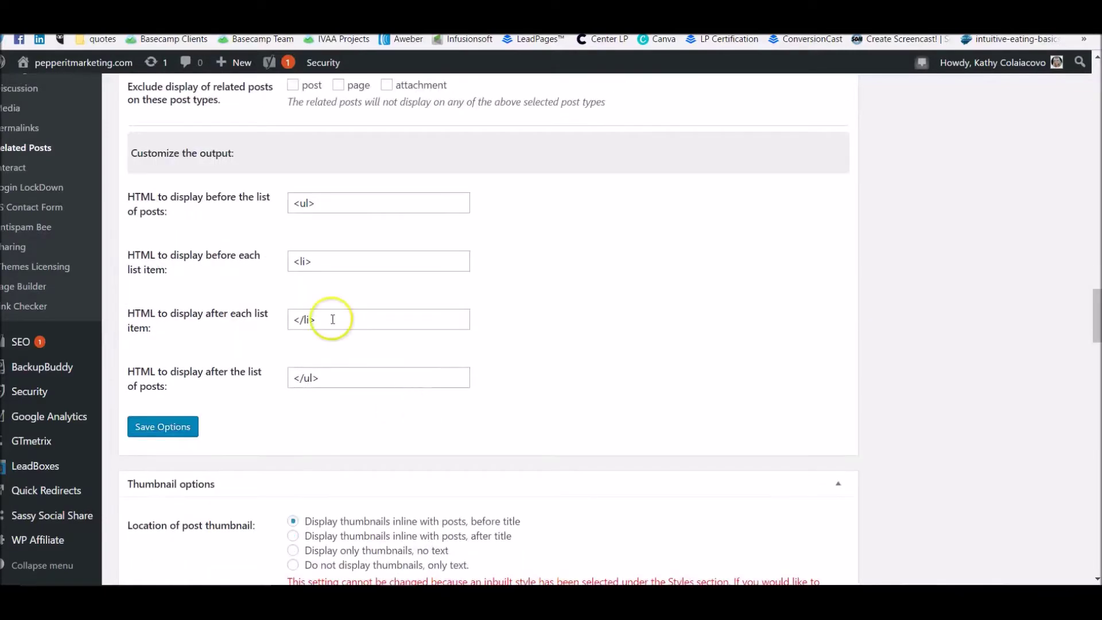
Review the thumbnail options for location, size, crop mode, image attributes, first-image extraction and the default thumbnail
{"action": "scroll", "coordinate": [345, 367], "scroll_direction": "down", "scroll_amount": 2}
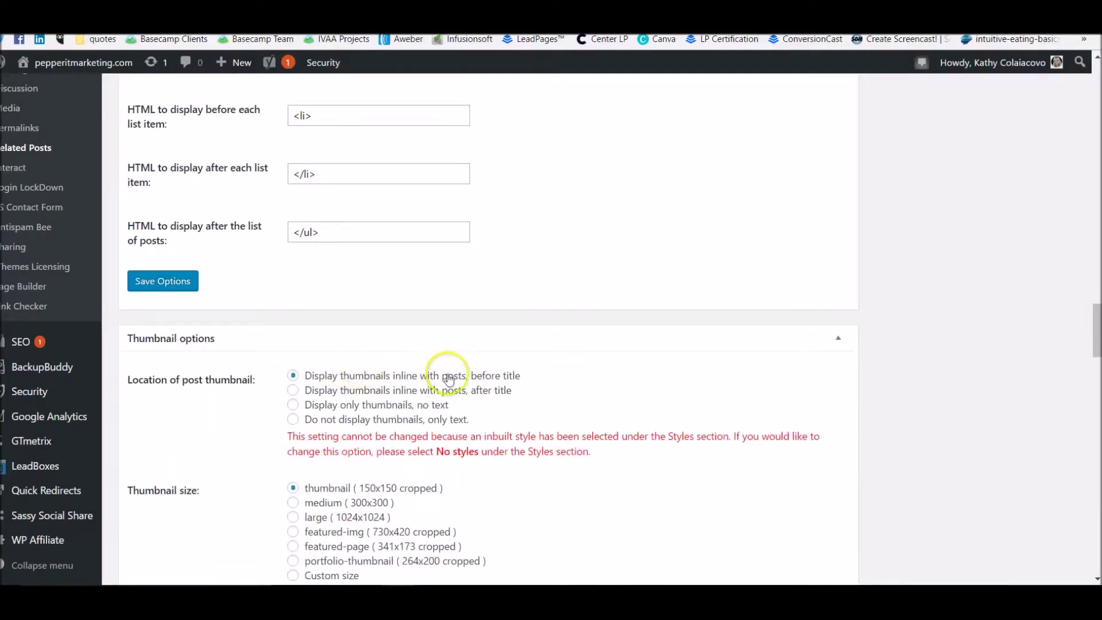
{"action": "scroll", "coordinate": [450, 380], "scroll_direction": "down", "scroll_amount": 2}
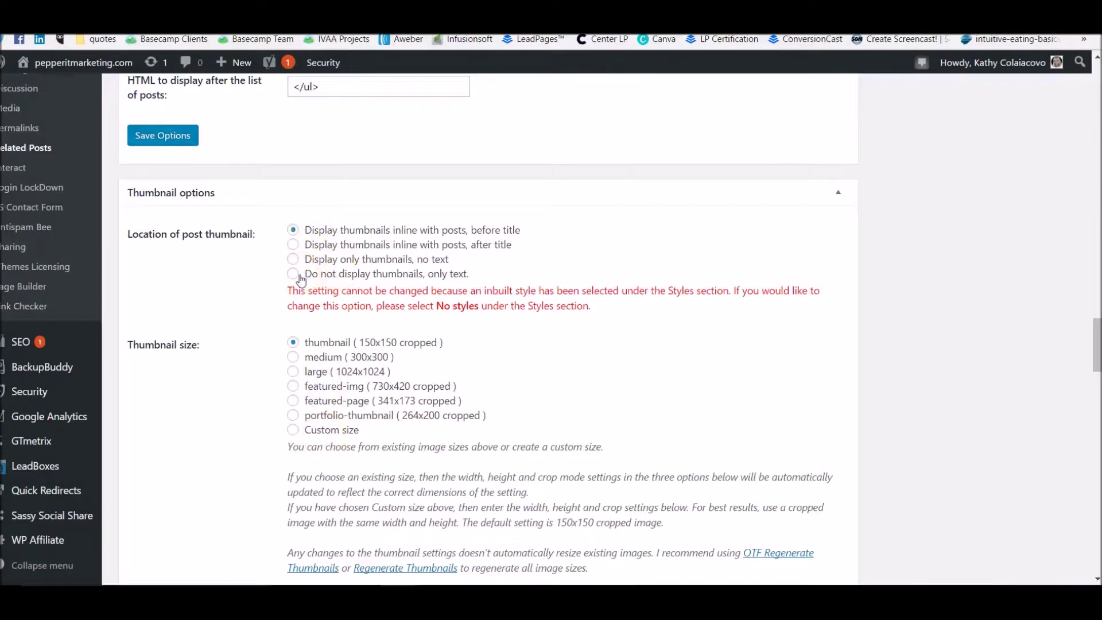
{"action": "scroll", "coordinate": [565, 425], "scroll_direction": "down", "scroll_amount": 5}
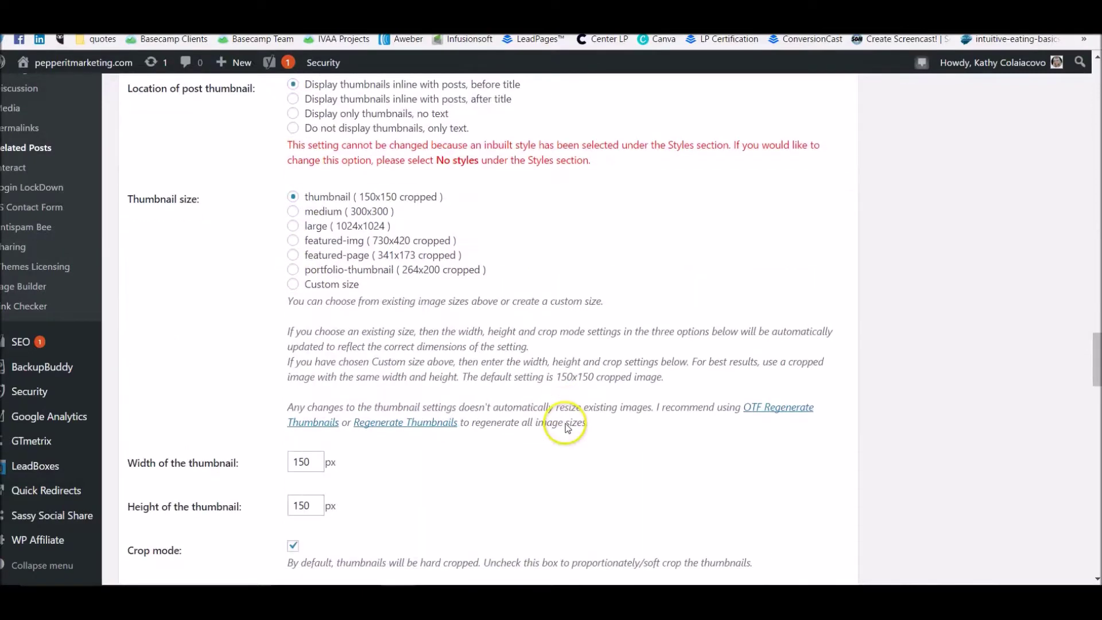
{"action": "scroll", "coordinate": [565, 424], "scroll_direction": "down", "scroll_amount": 1}
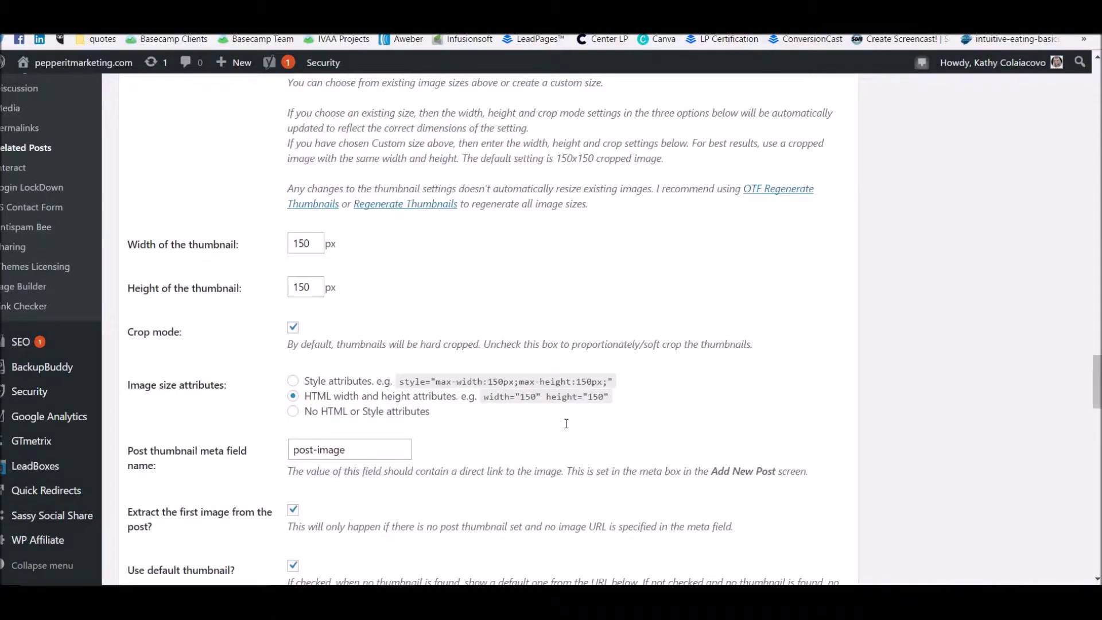
{"action": "scroll", "coordinate": [566, 424], "scroll_direction": "down", "scroll_amount": 2}
{"action": "left_click", "coordinate": [217, 393]}
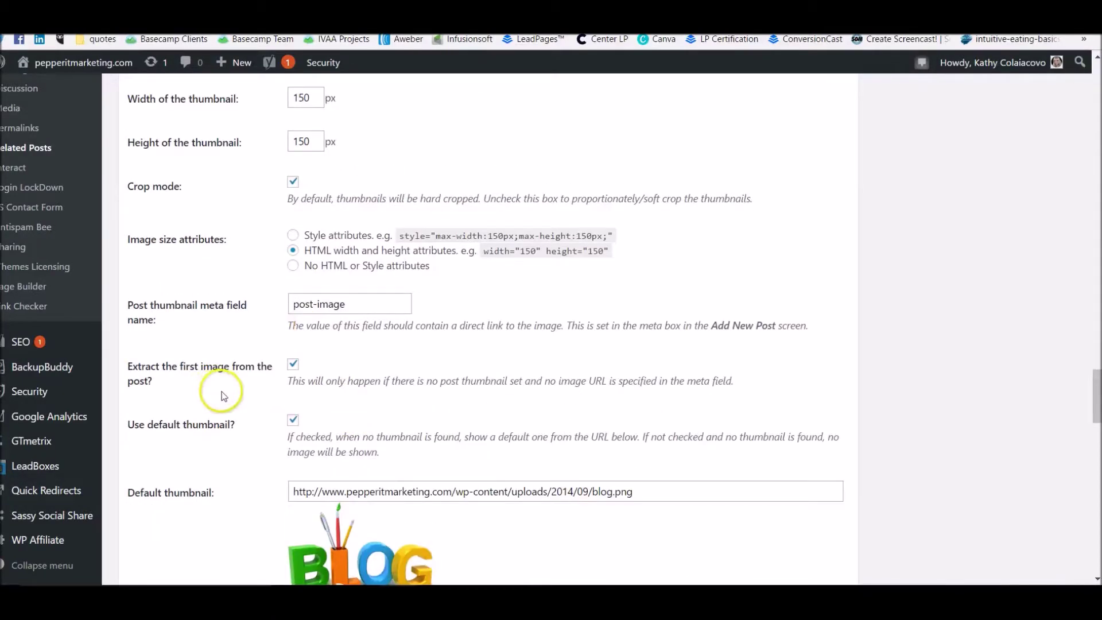
{"action": "scroll", "coordinate": [229, 413], "scroll_direction": "down", "scroll_amount": 2}
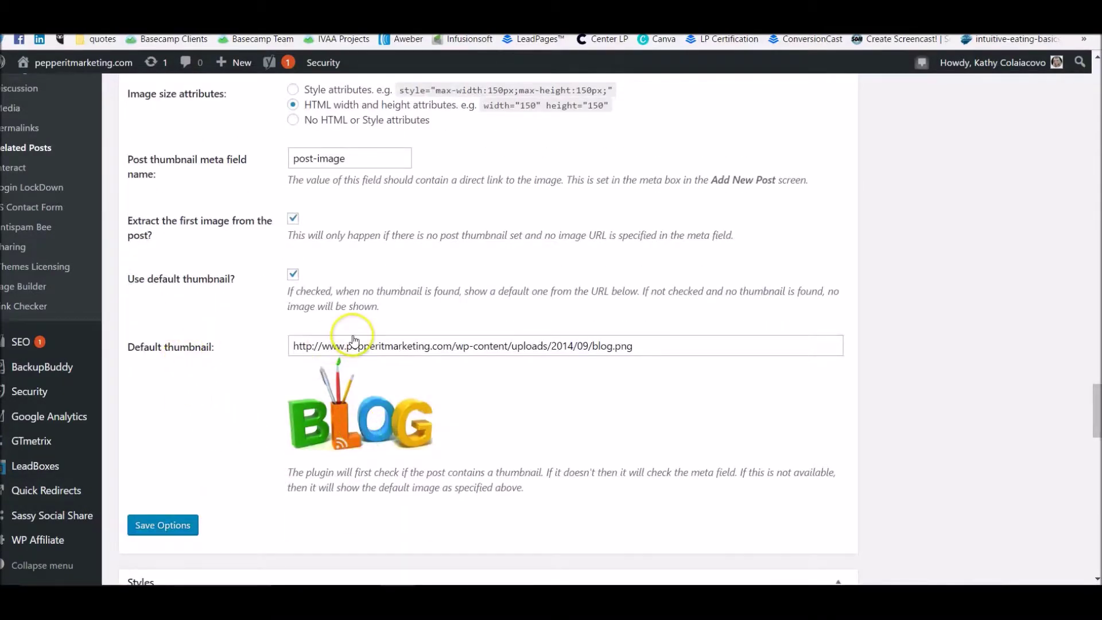
{"action": "left_click", "coordinate": [425, 313]}
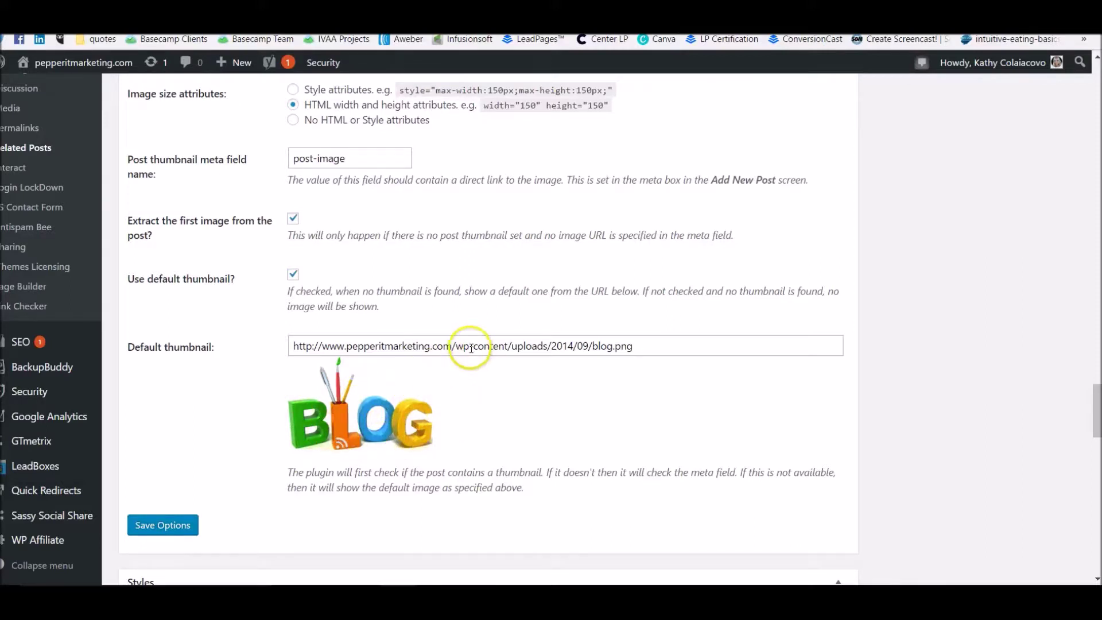
Highlight the default thumbnail's image URL and point out the media section
{"action": "left_click", "coordinate": [658, 346]}
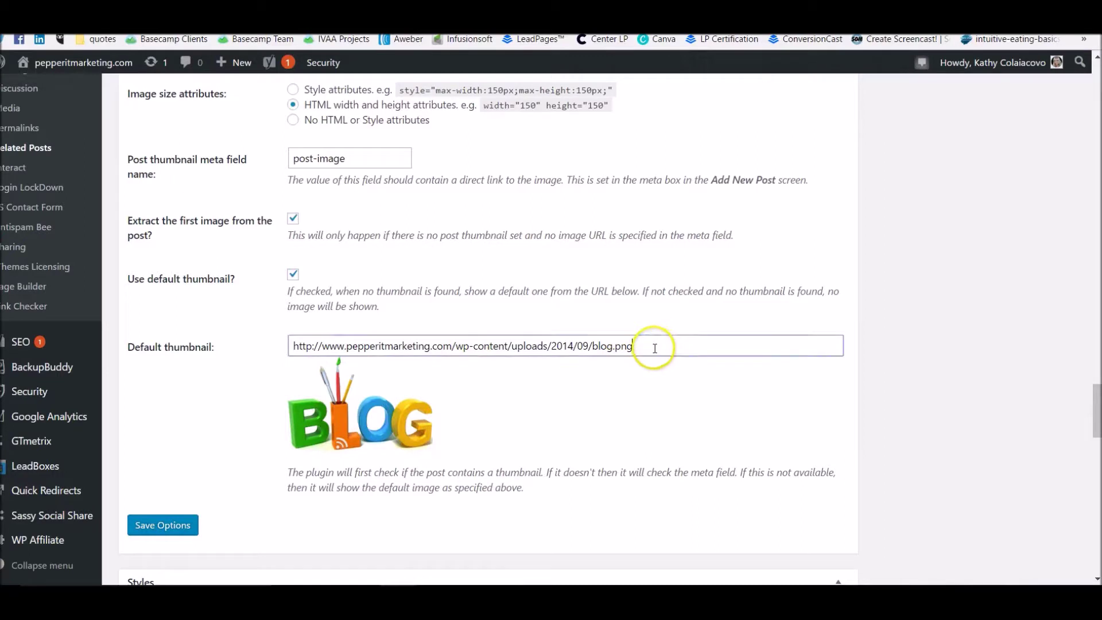
{"action": "triple_click", "coordinate": [354, 345]}
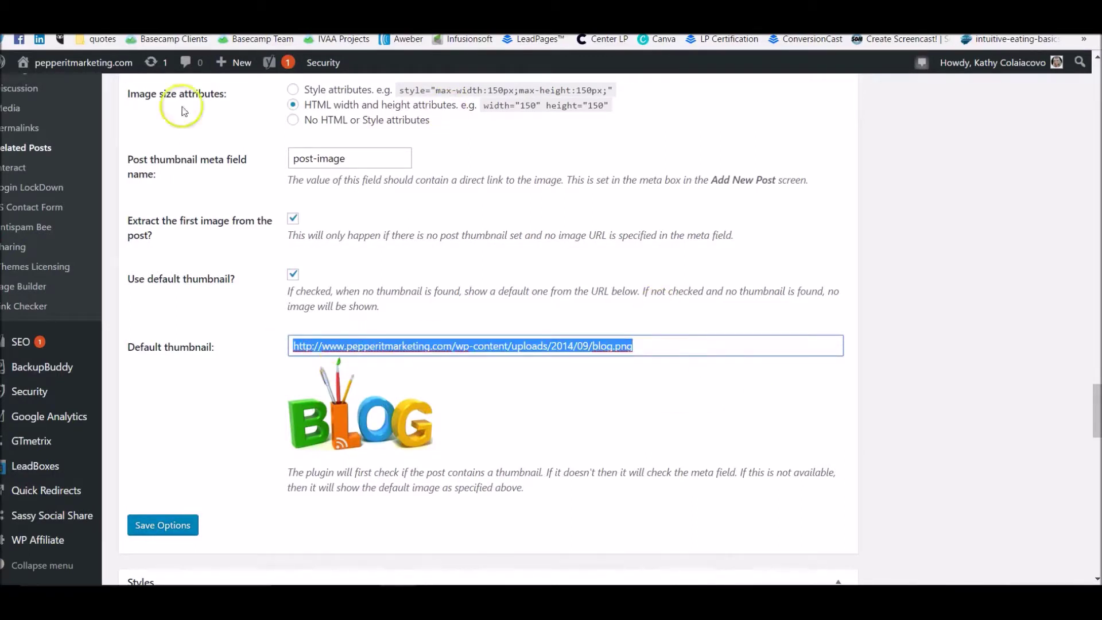
{"action": "scroll", "coordinate": [57, 154], "scroll_direction": "up", "scroll_amount": 3}
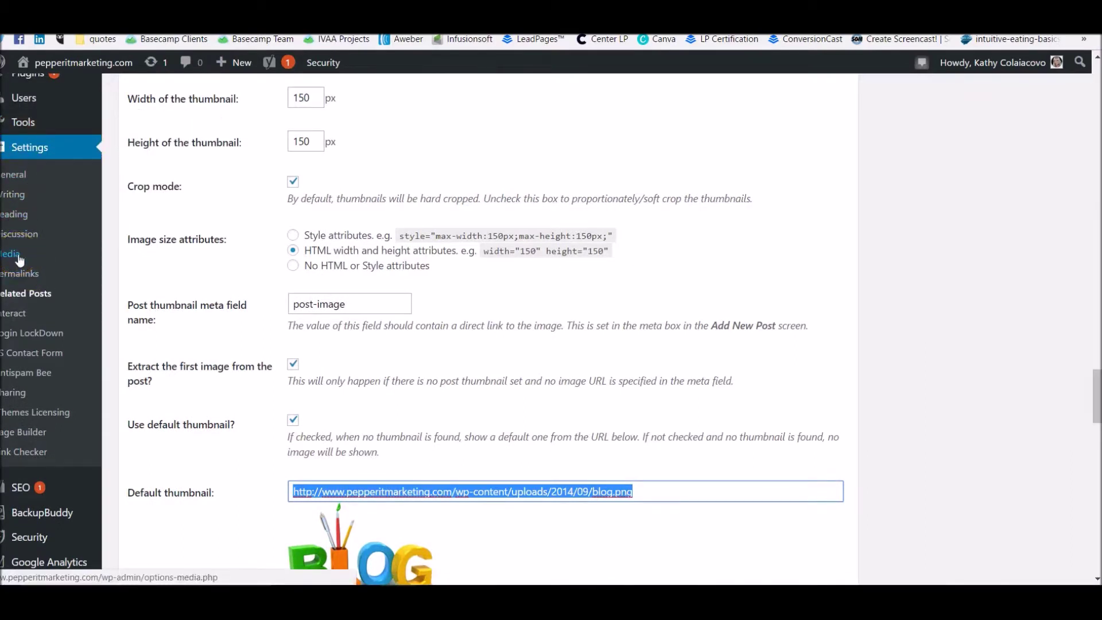
{"action": "scroll", "coordinate": [614, 490], "scroll_direction": "down", "scroll_amount": 4}
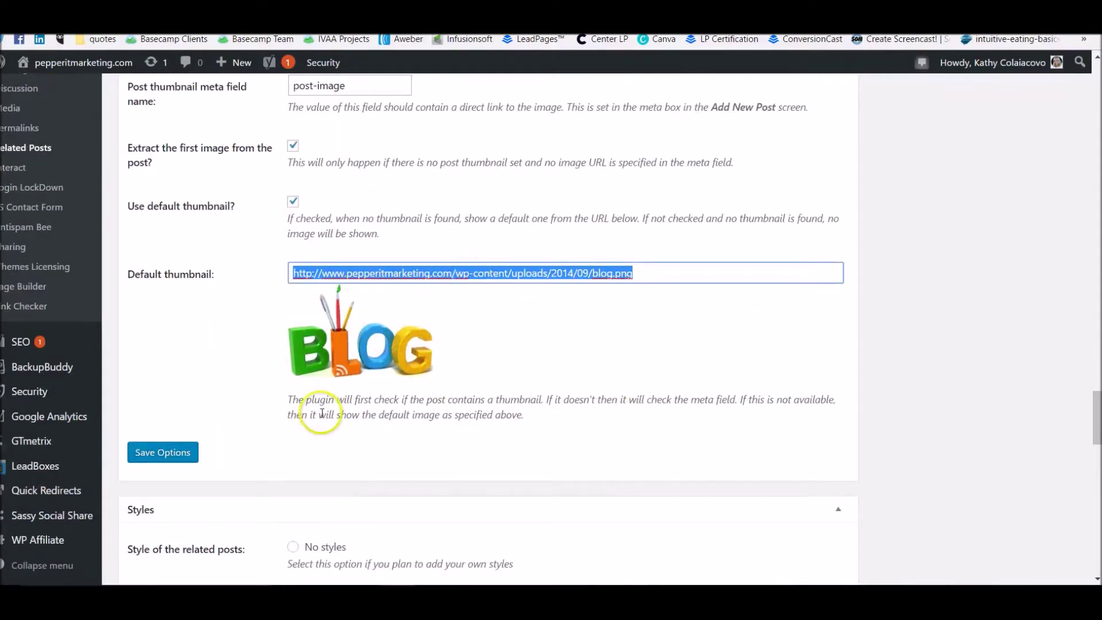
Review the related posts styles, the custom CSS area and the feed options through to the end of the settings page
{"action": "scroll", "coordinate": [322, 413], "scroll_direction": "down", "scroll_amount": 1}
{"action": "scroll", "coordinate": [322, 413], "scroll_direction": "down", "scroll_amount": 2}
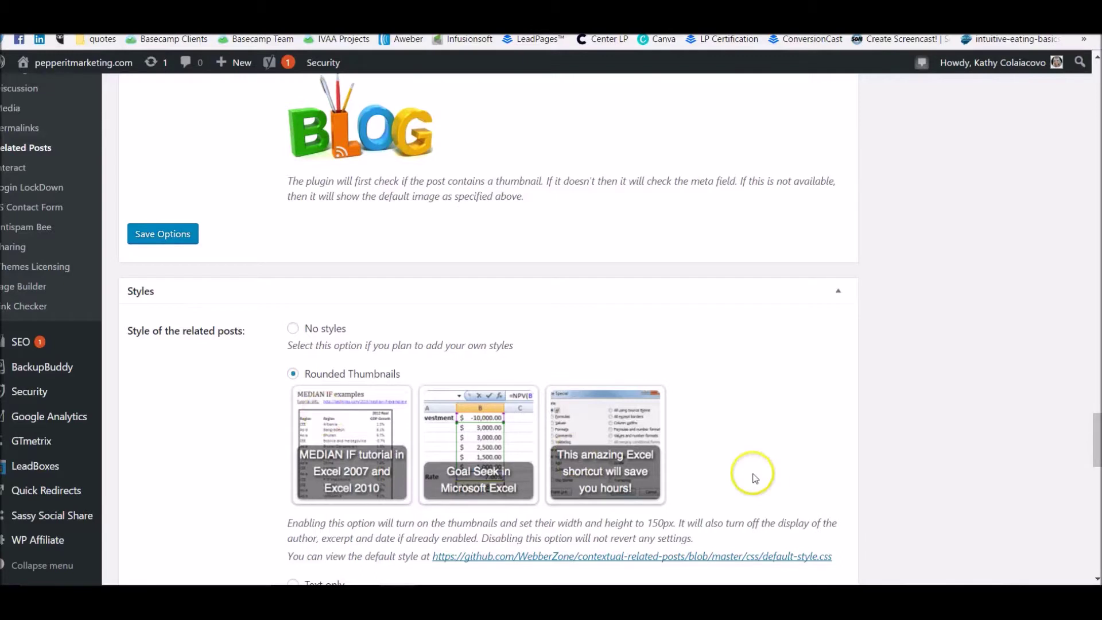
{"action": "scroll", "coordinate": [755, 478], "scroll_direction": "down", "scroll_amount": 2}
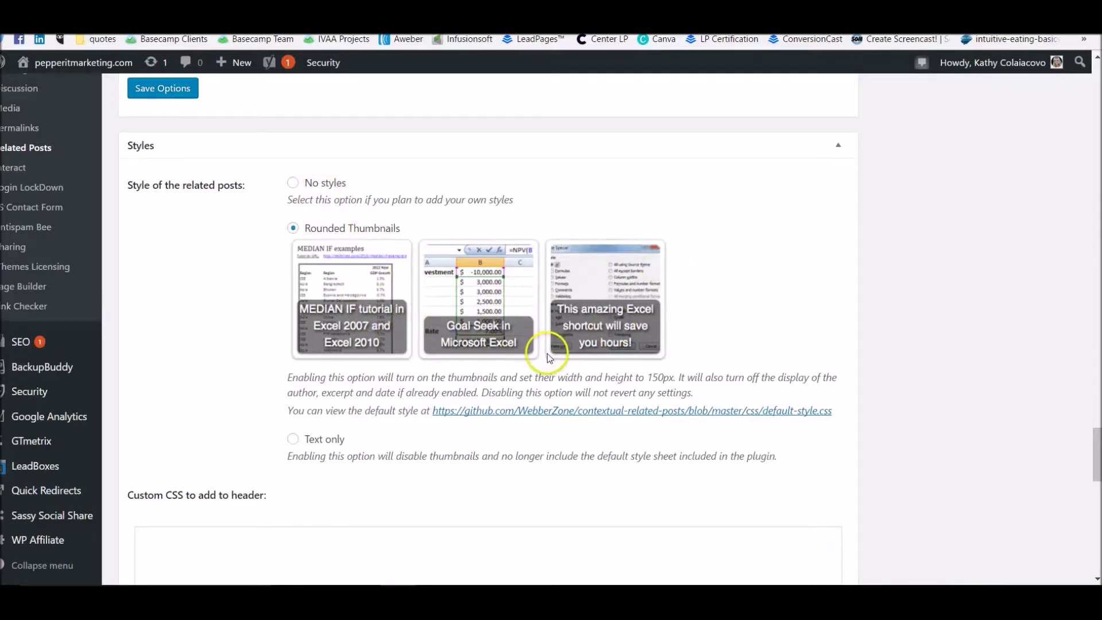
{"action": "scroll", "coordinate": [546, 353], "scroll_direction": "down", "scroll_amount": 1}
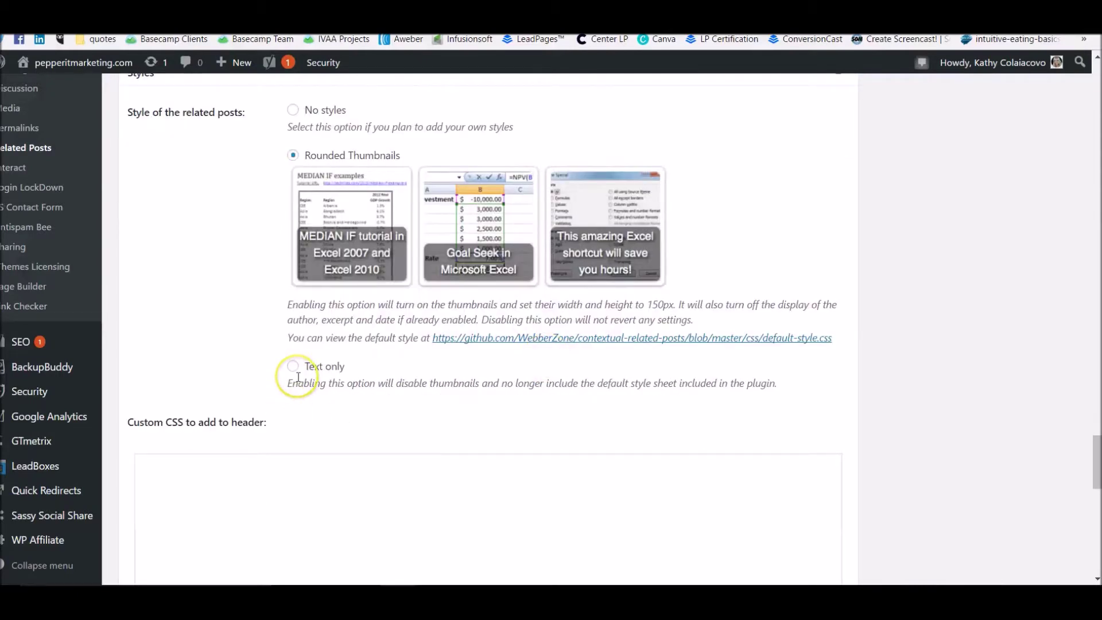
{"action": "scroll", "coordinate": [423, 393], "scroll_direction": "down", "scroll_amount": 6}
{"action": "scroll", "coordinate": [453, 399], "scroll_direction": "down", "scroll_amount": 4}
{"action": "scroll", "coordinate": [453, 402], "scroll_direction": "down", "scroll_amount": 2}
{"action": "scroll", "coordinate": [459, 289], "scroll_direction": "up", "scroll_amount": 1}
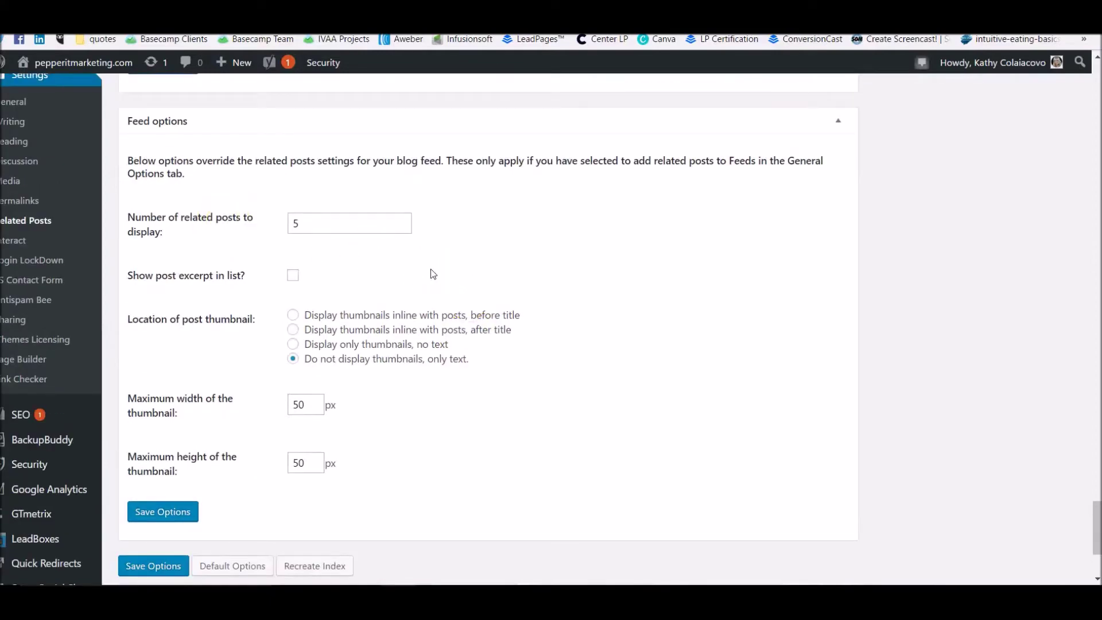
{"action": "scroll", "coordinate": [431, 270], "scroll_direction": "down", "scroll_amount": 2}
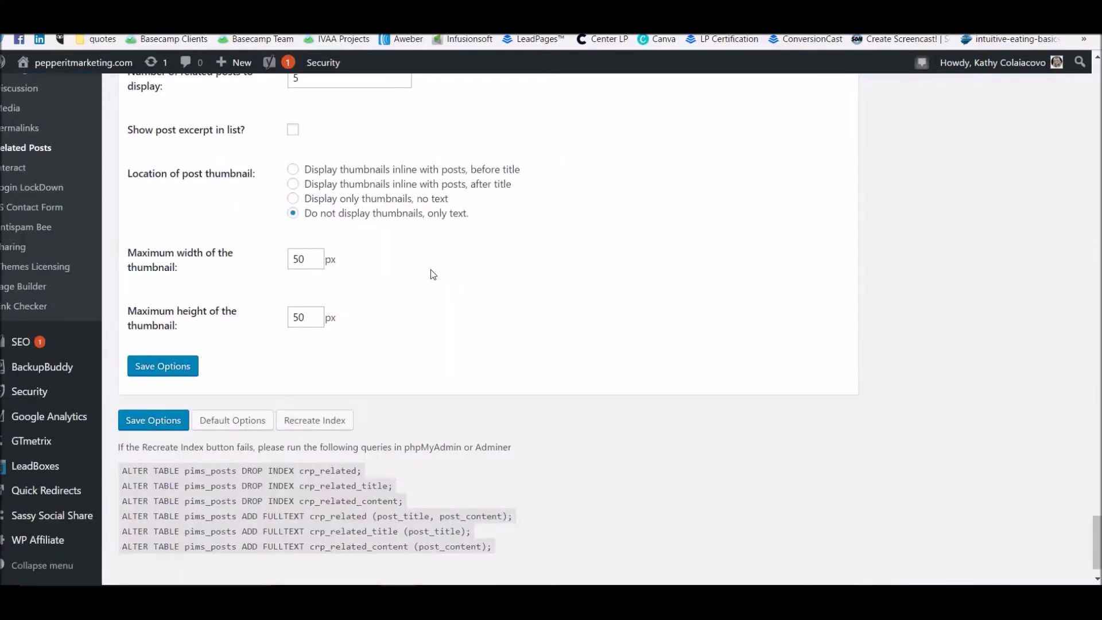
{"action": "scroll", "coordinate": [433, 275], "scroll_direction": "down", "scroll_amount": 1}
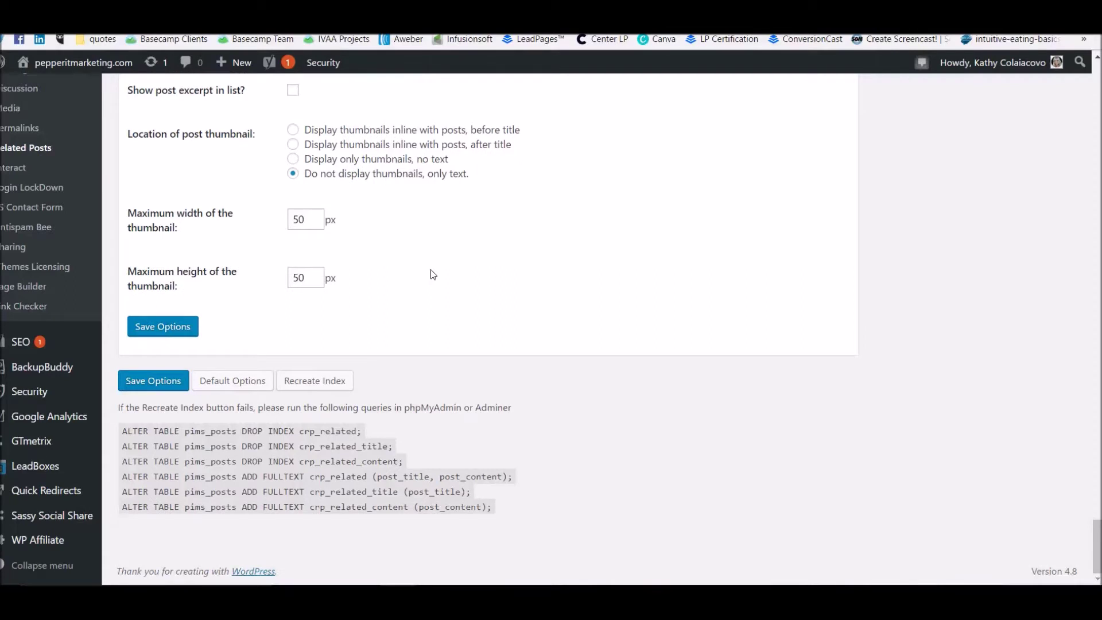
Open the live website in a new browser tab and switch to that tab
{"action": "scroll", "coordinate": [546, 342], "scroll_direction": "up", "scroll_amount": 4}
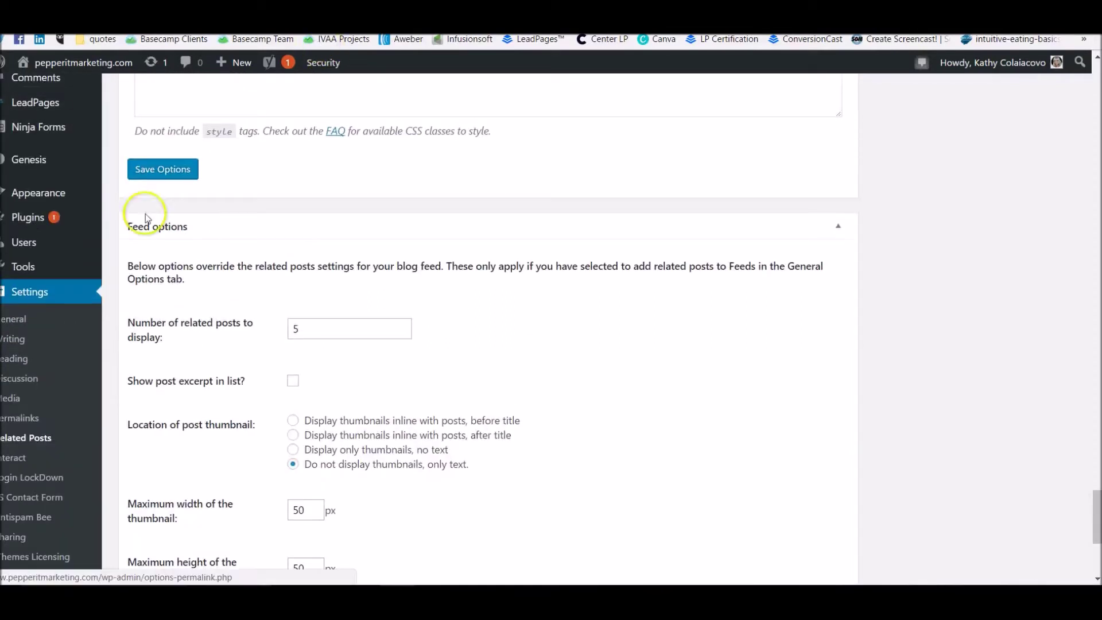
{"action": "mouse_move", "coordinate": [64, 63]}
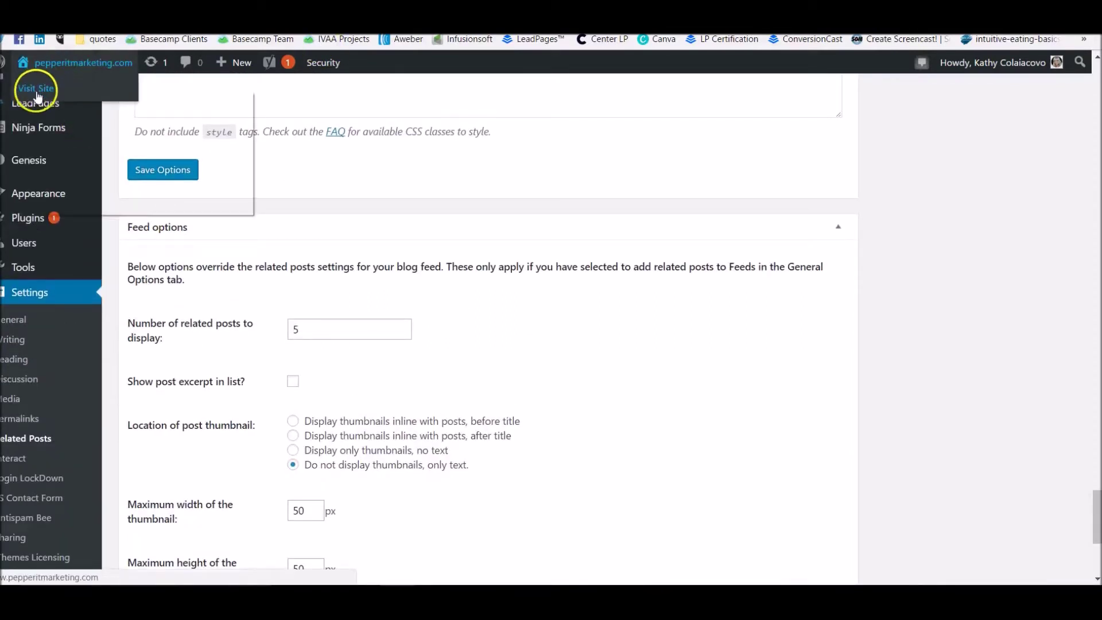
{"action": "right_click", "coordinate": [36, 91]}
{"action": "left_click", "coordinate": [136, 99]}
{"action": "key", "text": "ctrl+Tab"}
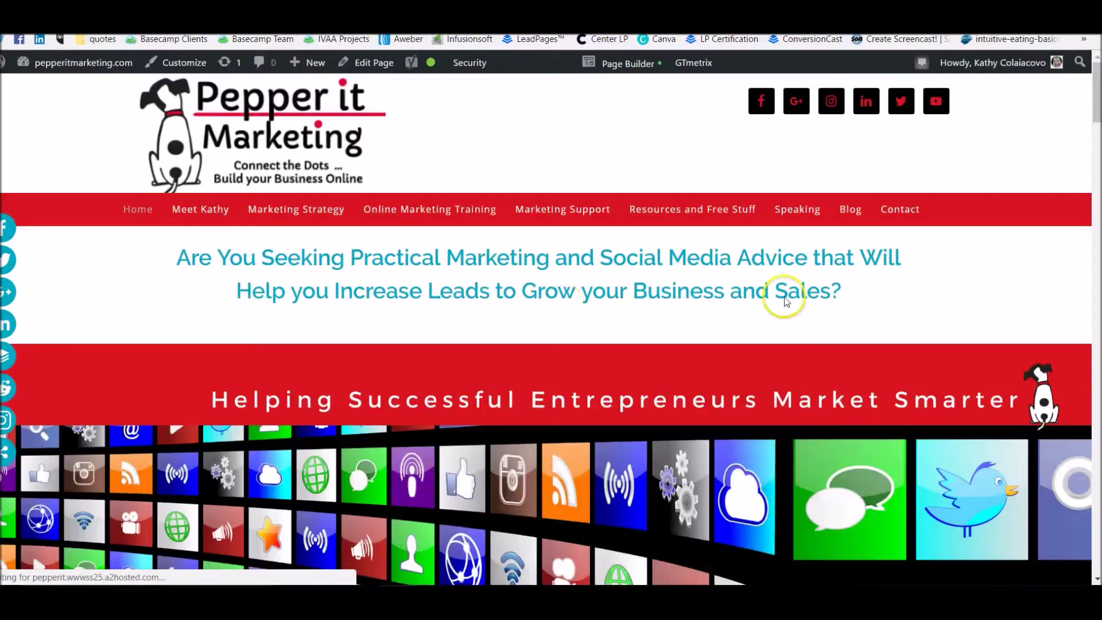
Open the blog post "This One Thing Can Make Or Break The Success Of An Event" and inspect the related posts below it
{"action": "left_click", "coordinate": [851, 212]}
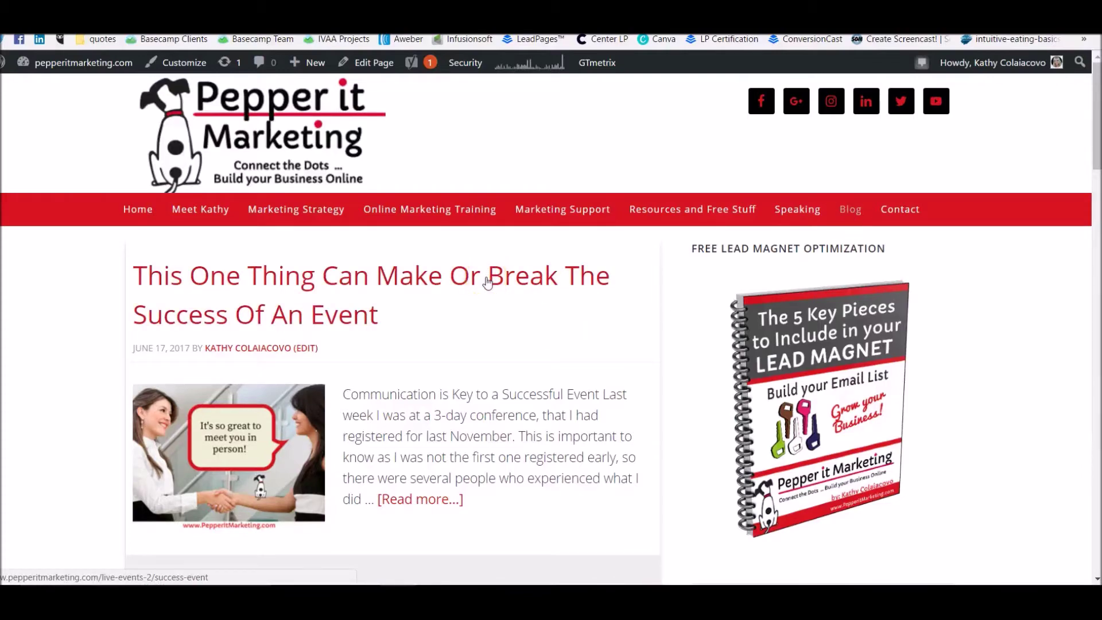
{"action": "left_click", "coordinate": [487, 281]}
{"action": "scroll", "coordinate": [510, 398], "scroll_direction": "down", "scroll_amount": 15}
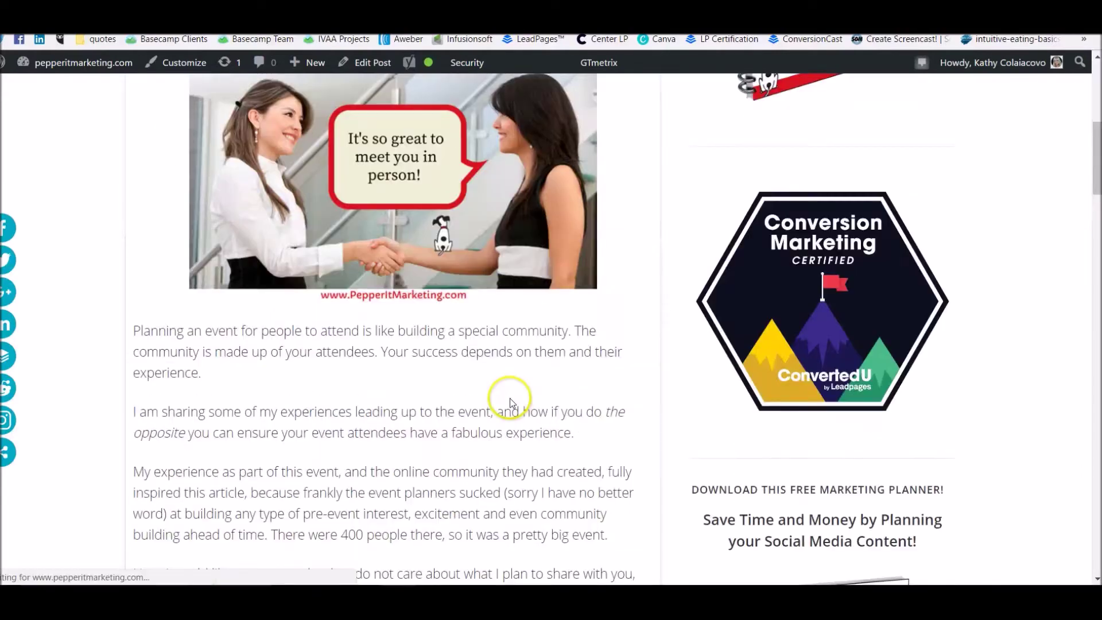
{"action": "scroll", "coordinate": [510, 397], "scroll_direction": "down", "scroll_amount": 20}
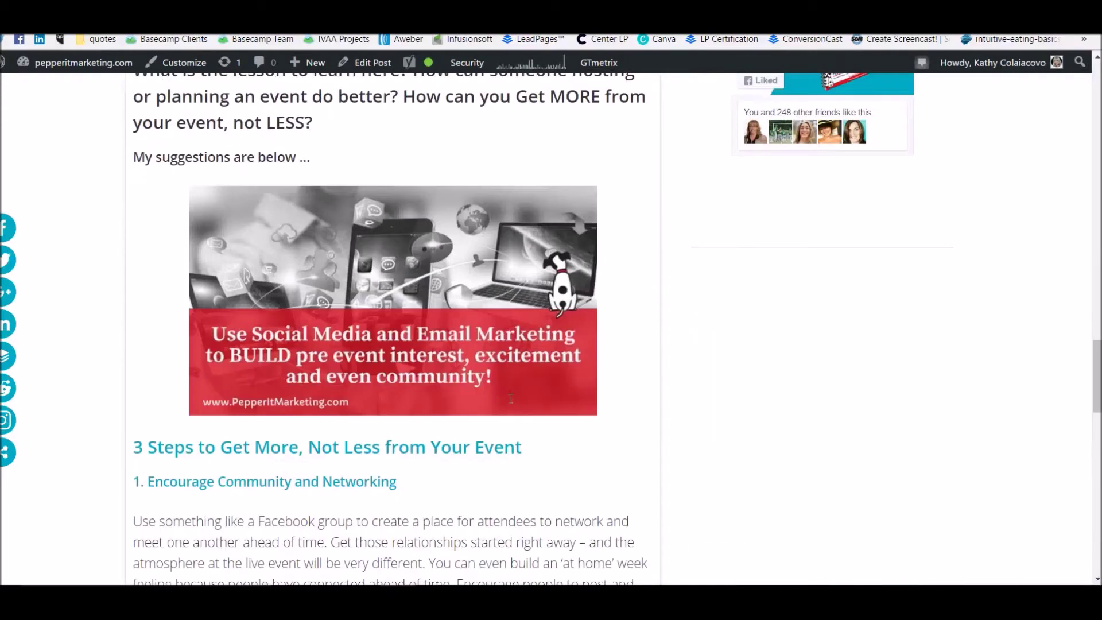
{"action": "scroll", "coordinate": [510, 397], "scroll_direction": "down", "scroll_amount": 12}
{"action": "left_click", "coordinate": [352, 319]}
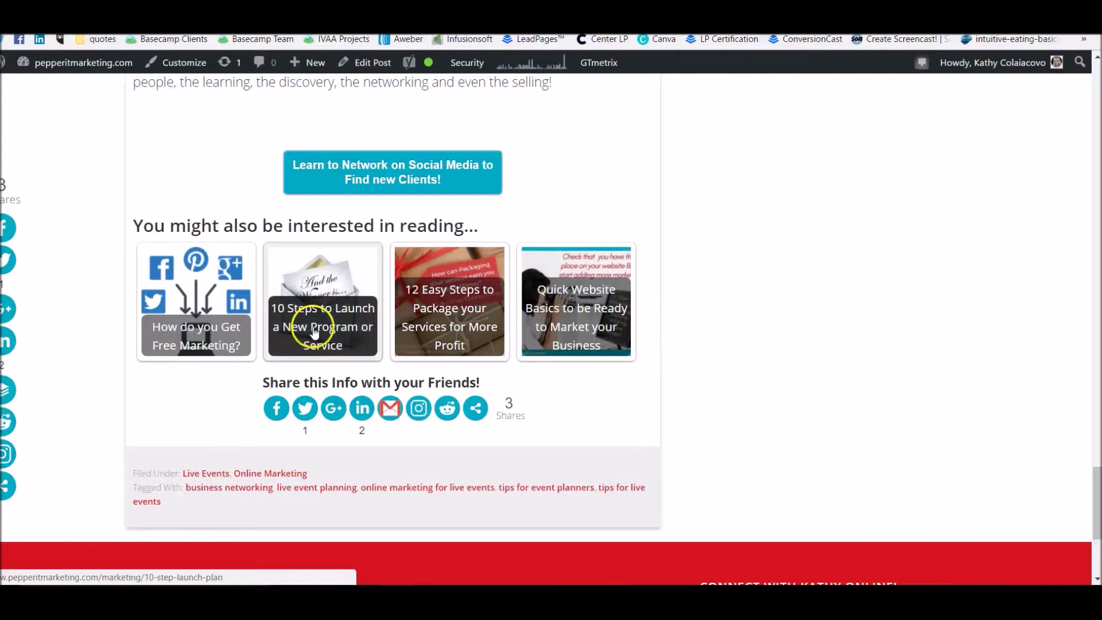
Open the related post "10 Steps to Launch a New Program or Service" and examine the related articles below it
{"action": "left_click", "coordinate": [316, 332]}
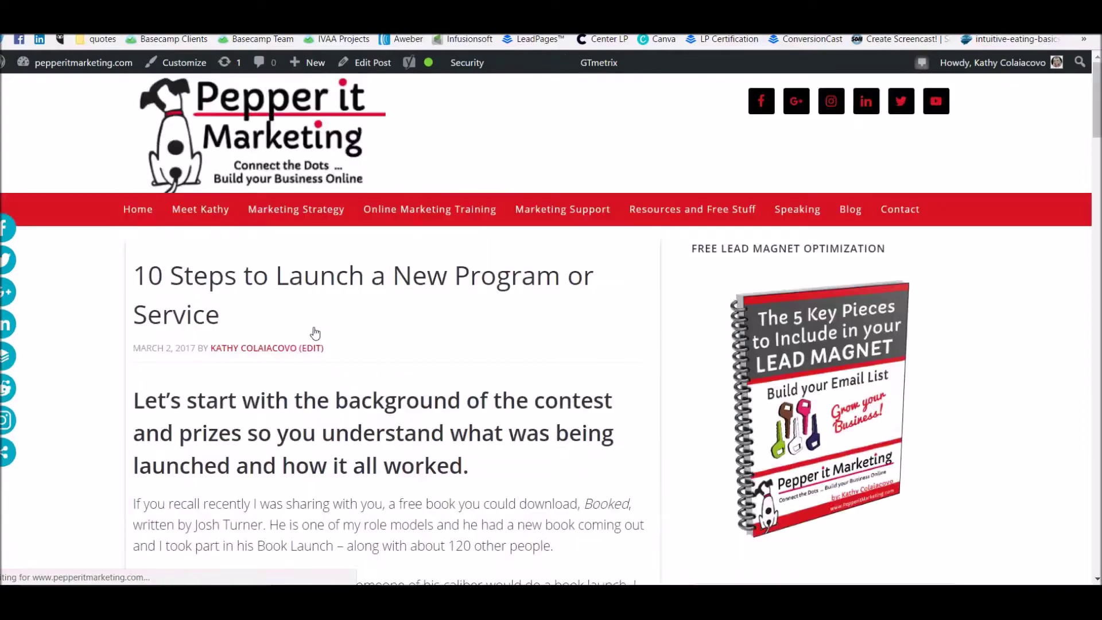
{"action": "scroll", "coordinate": [315, 333], "scroll_direction": "down", "scroll_amount": 3}
{"action": "left_click", "coordinate": [352, 355]}
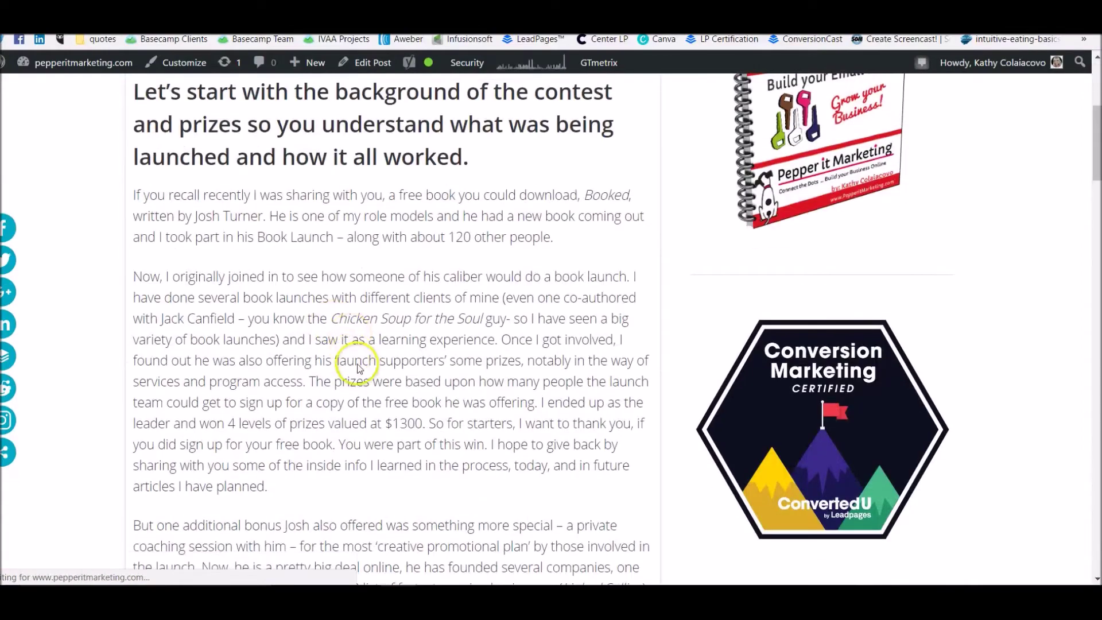
{"action": "scroll", "coordinate": [356, 362], "scroll_direction": "down", "scroll_amount": 15}
{"action": "scroll", "coordinate": [362, 367], "scroll_direction": "down", "scroll_amount": 20}
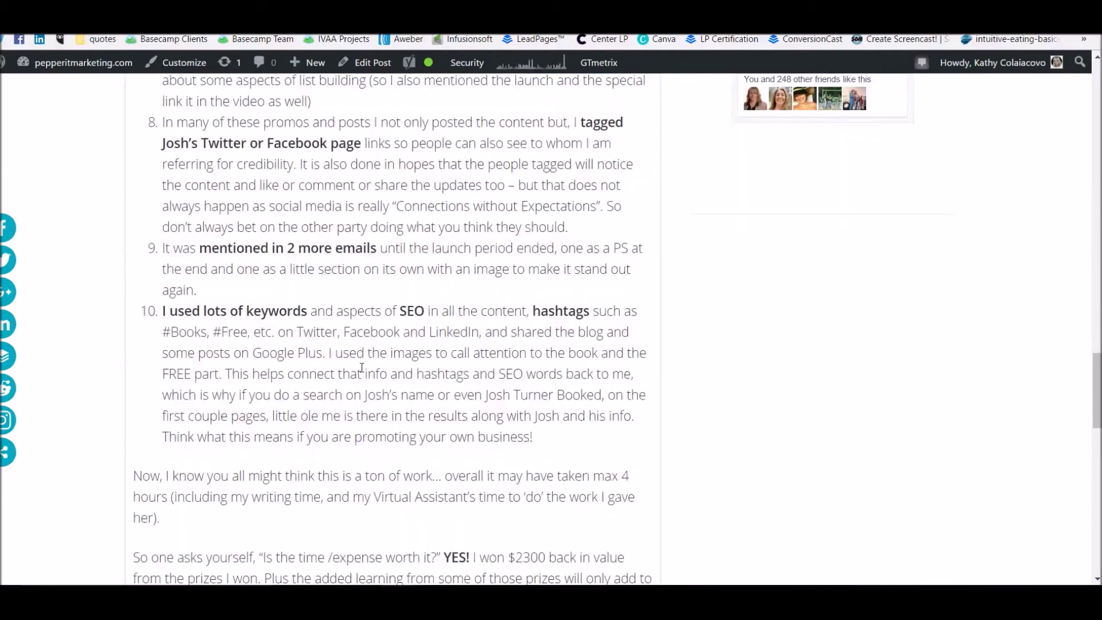
{"action": "left_click", "coordinate": [447, 389]}
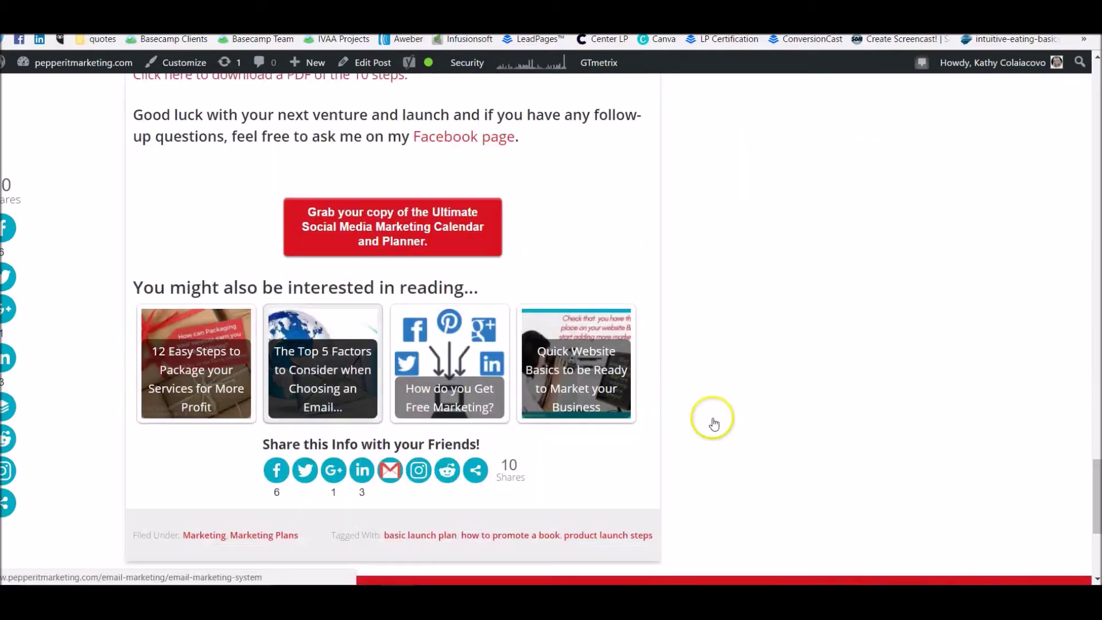
{"action": "scroll", "coordinate": [659, 369], "scroll_direction": "up", "scroll_amount": 10}
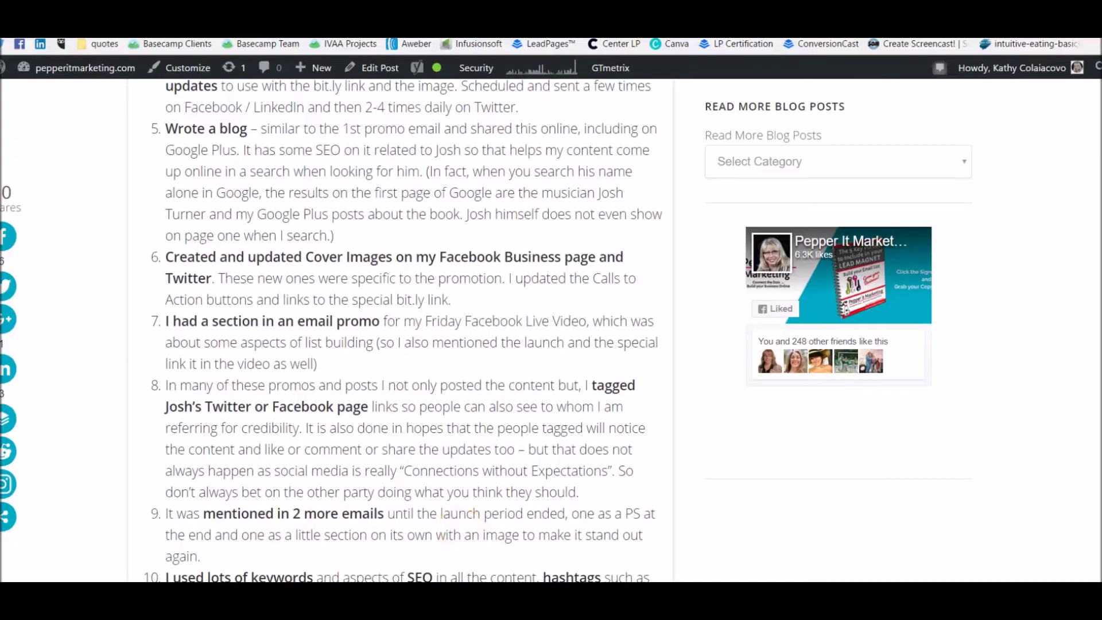
{"action": "scroll", "coordinate": [394, 462], "scroll_direction": "down", "scroll_amount": 9}
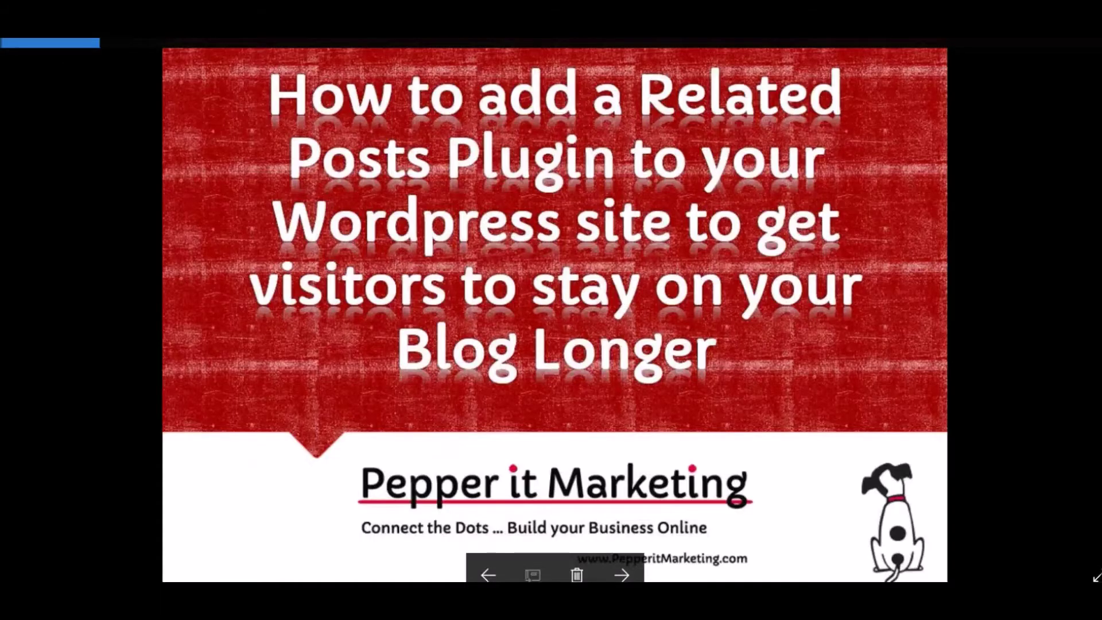